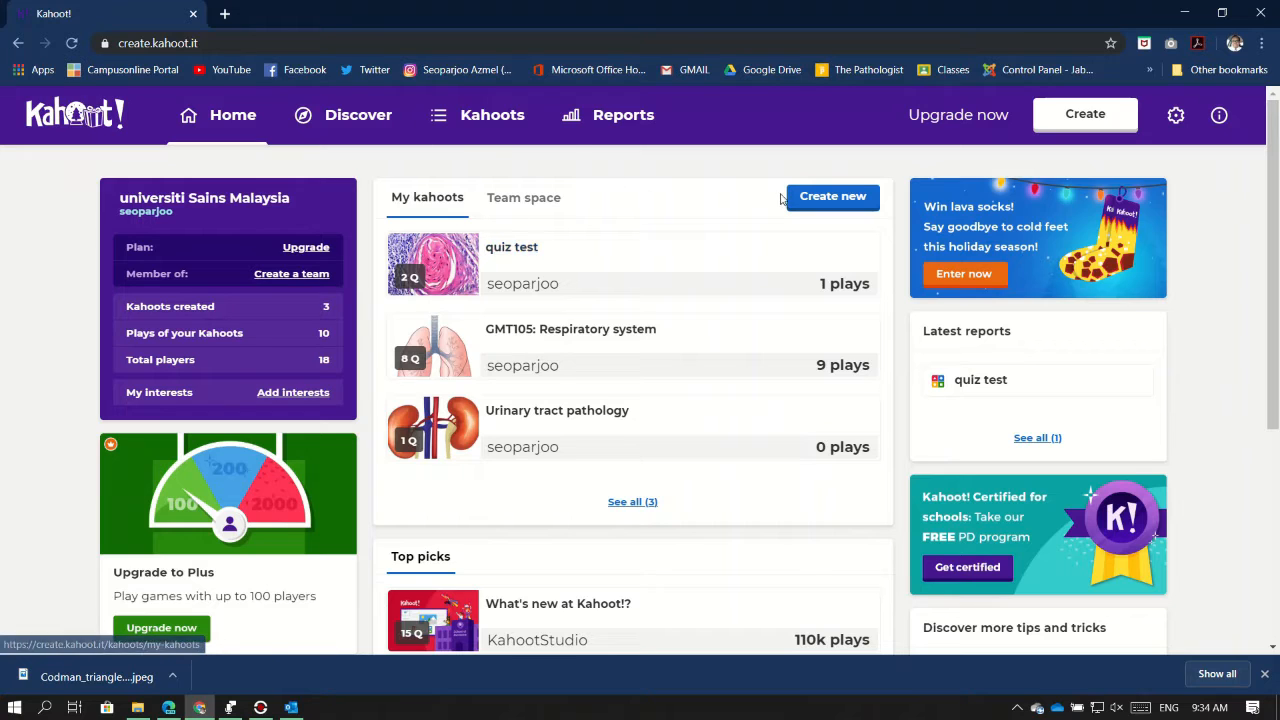
Start a new blank kahoot from Create new
click(817, 199)
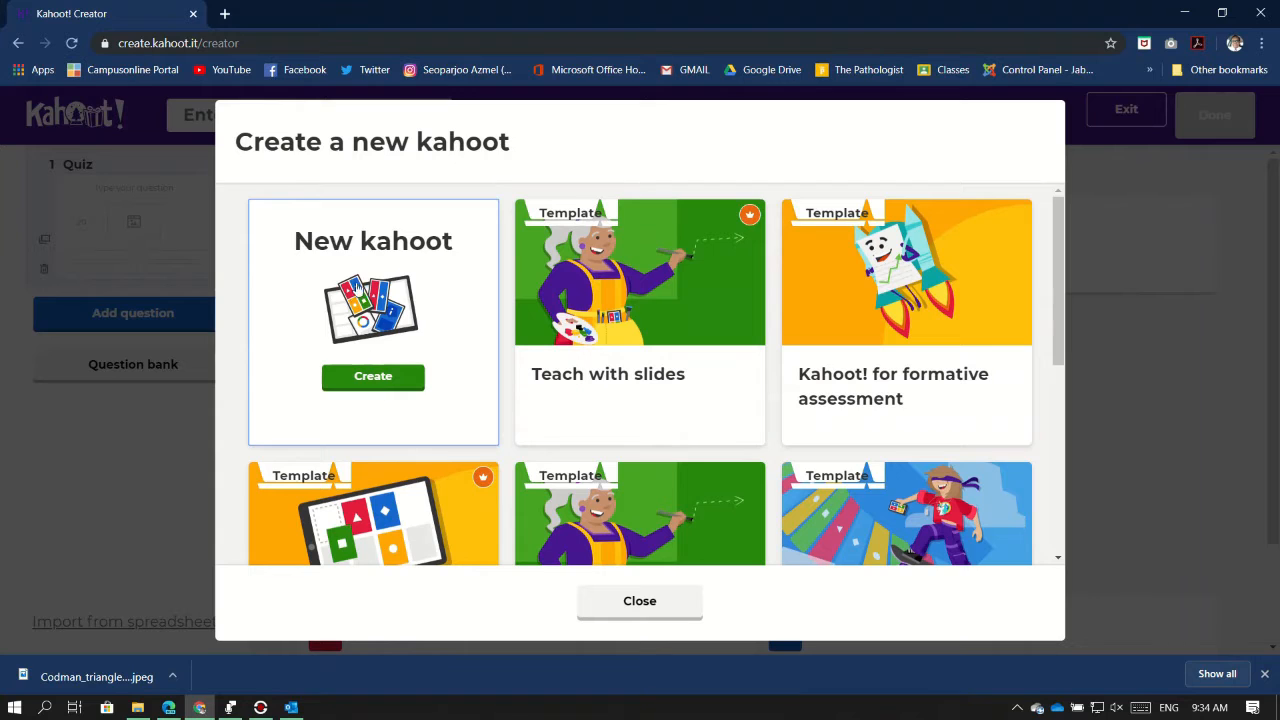
click(384, 381)
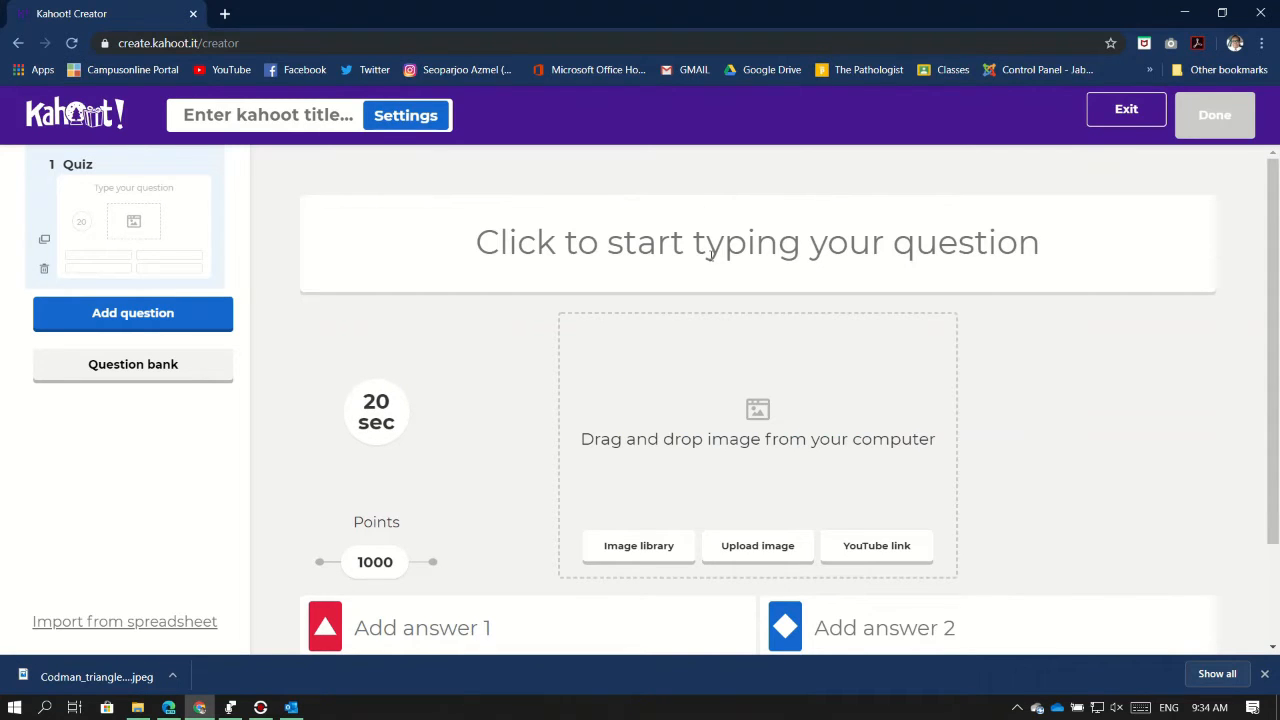
Change question 1's time limit from 20 to 30 seconds, keeping 1000 points
click(709, 254)
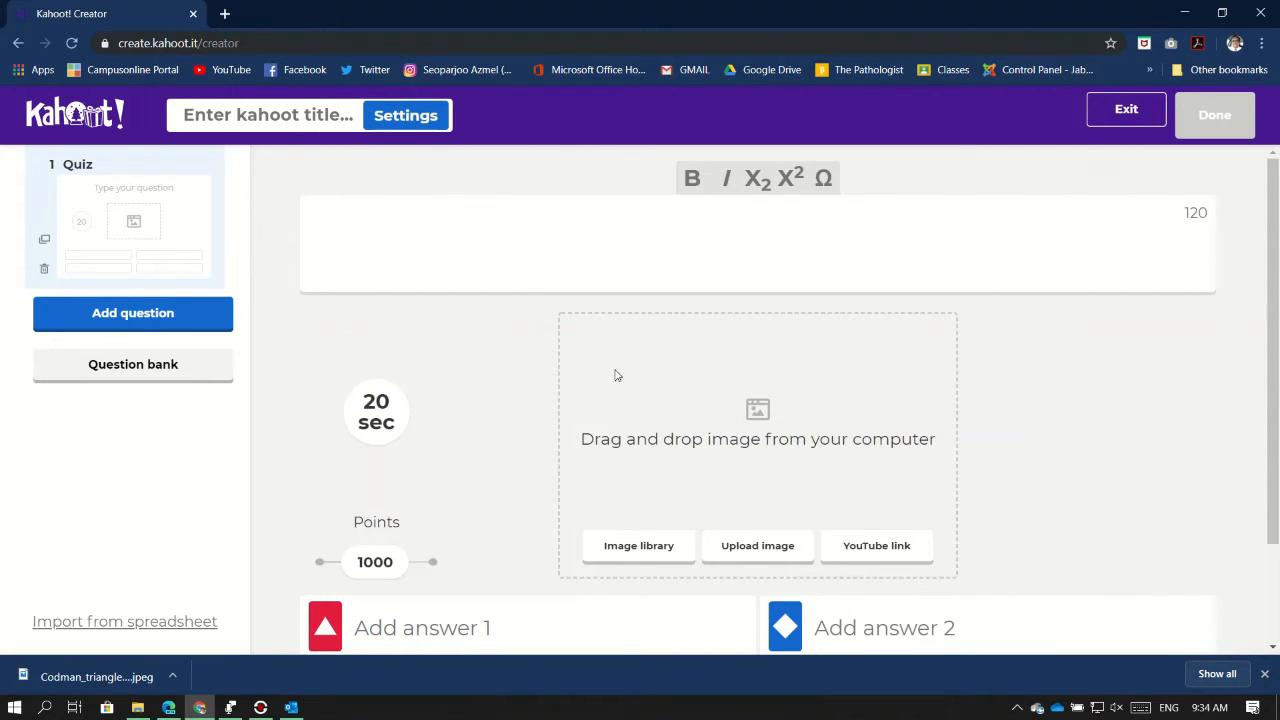
click(478, 341)
scroll(1090, 289, down, 1)
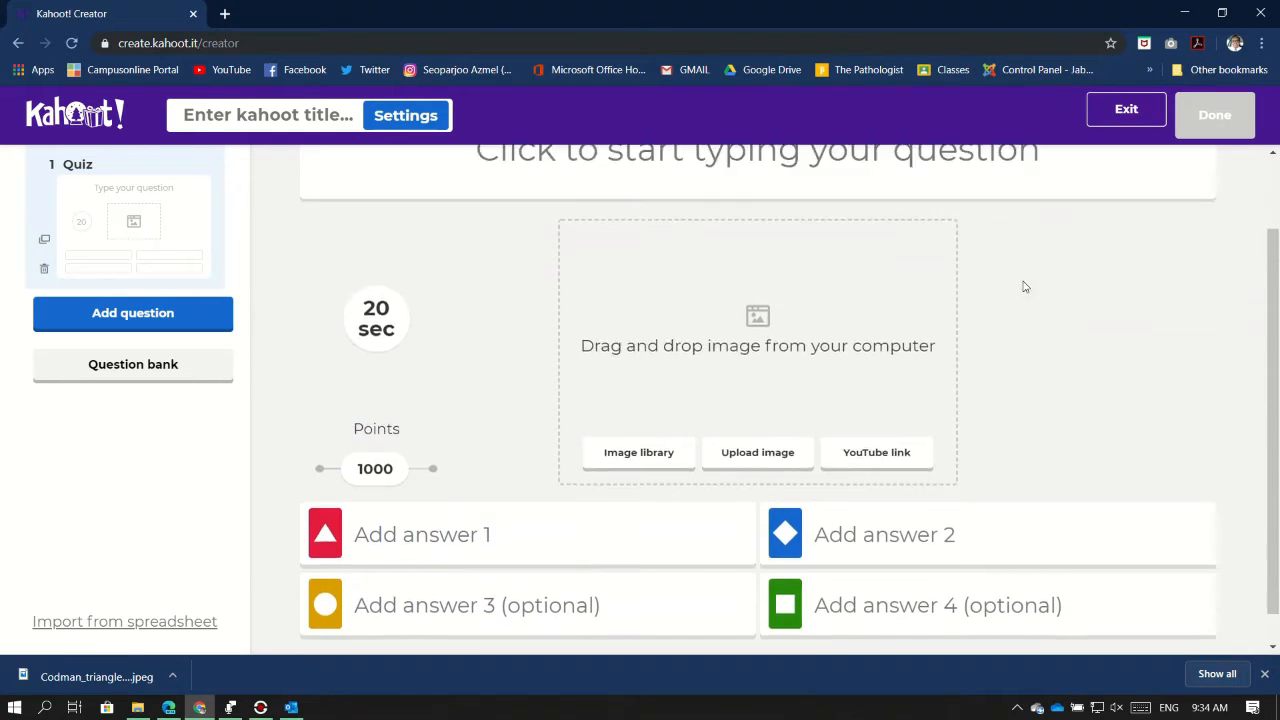
scroll(1023, 287, up, 1)
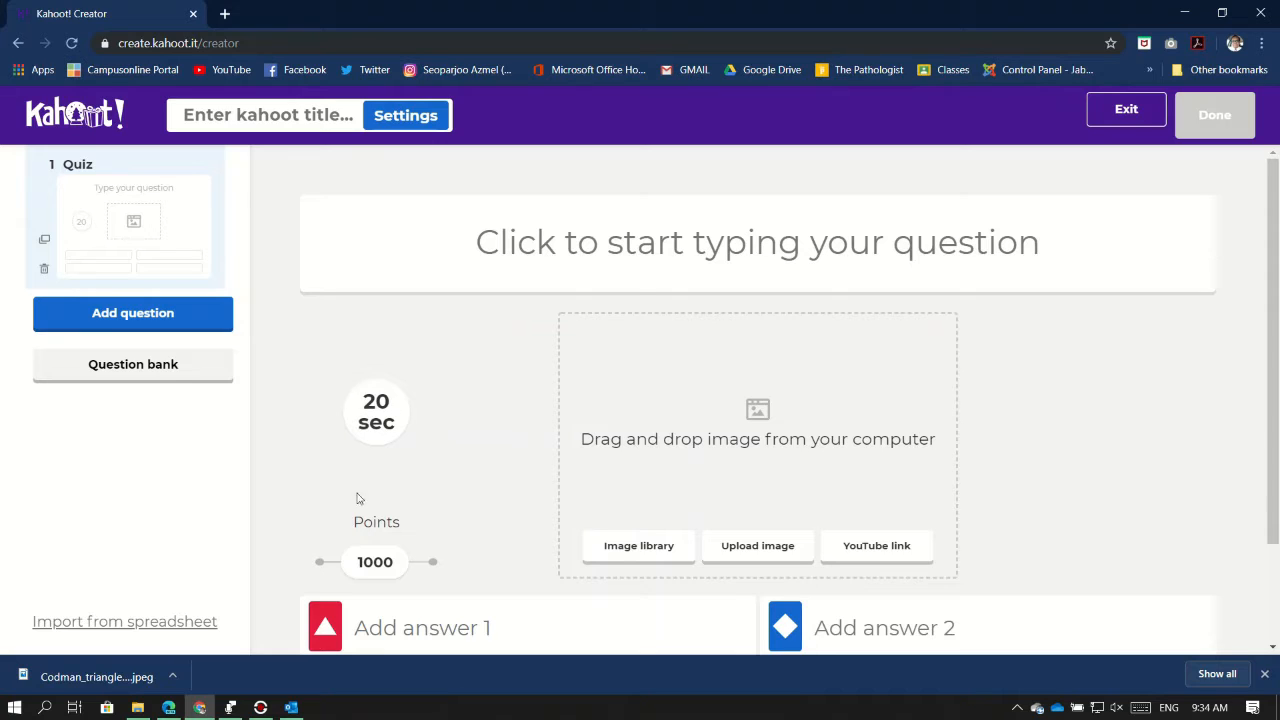
mouse_move(387, 570)
mouse_down()
mouse_move(304, 591)
mouse_move(477, 594)
mouse_move(388, 594)
mouse_up()
click(378, 428)
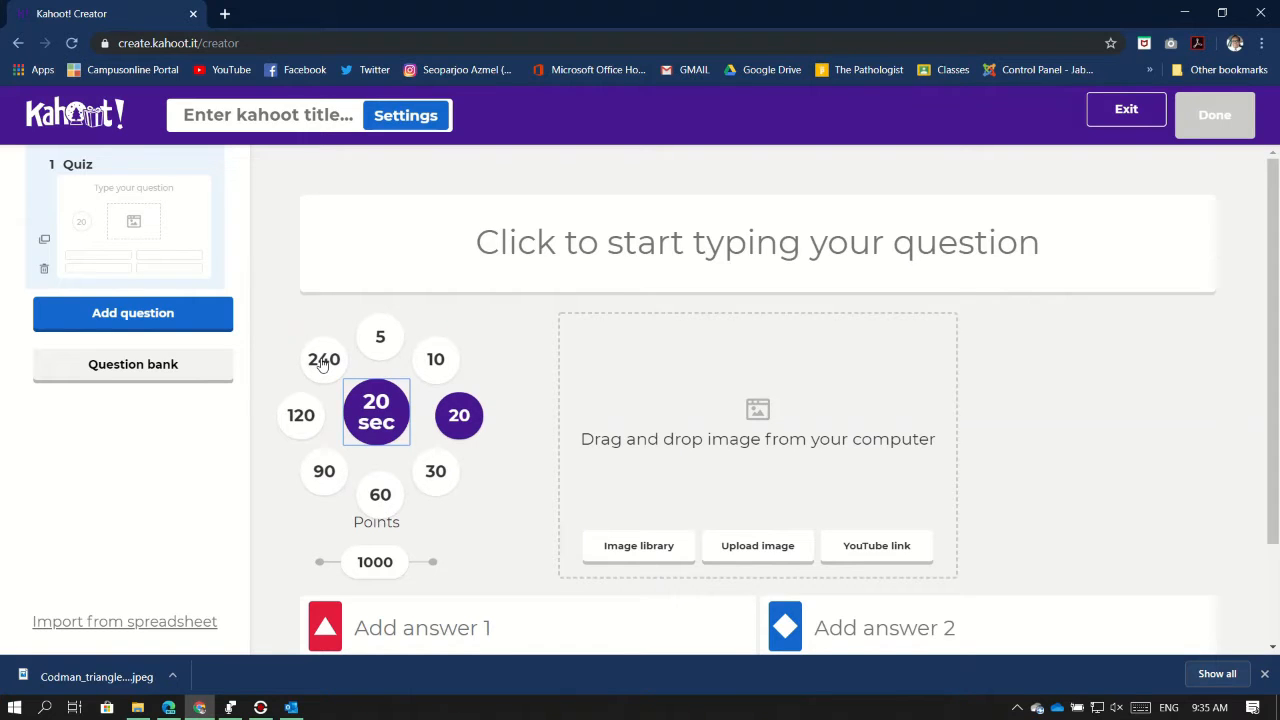
click(443, 482)
scroll(498, 462, down, 2)
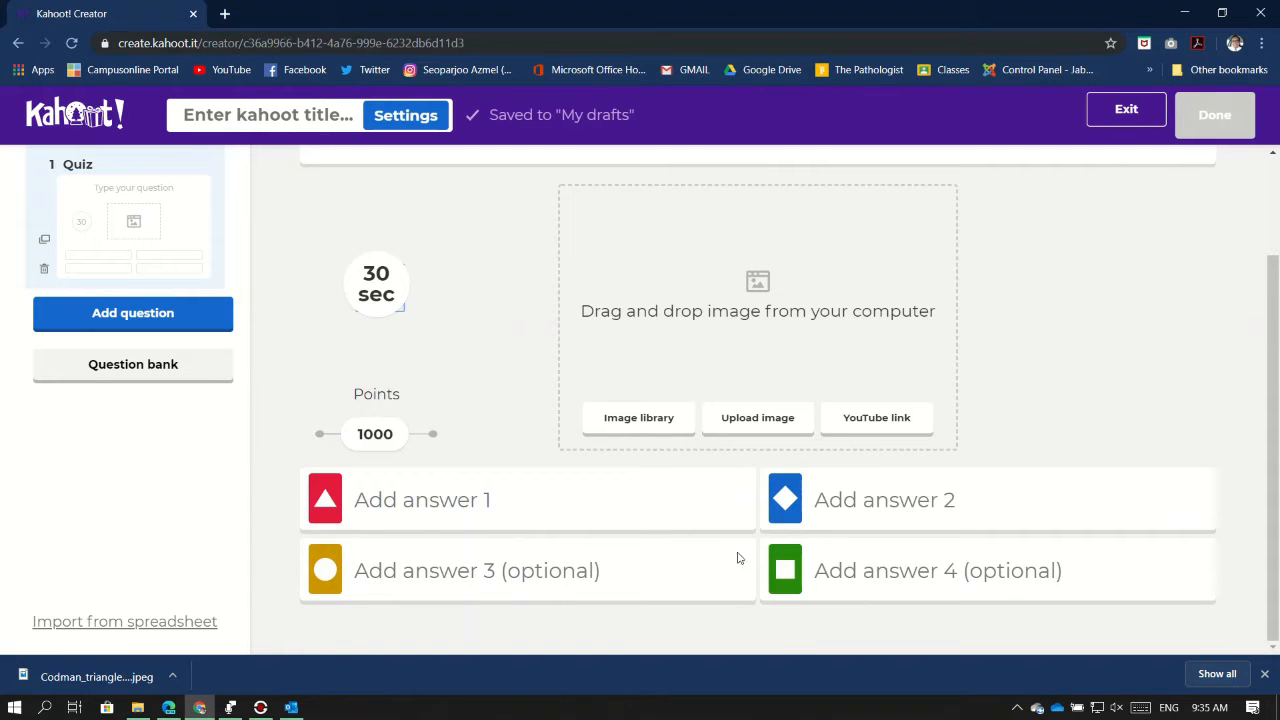
scroll(958, 492, up, 2)
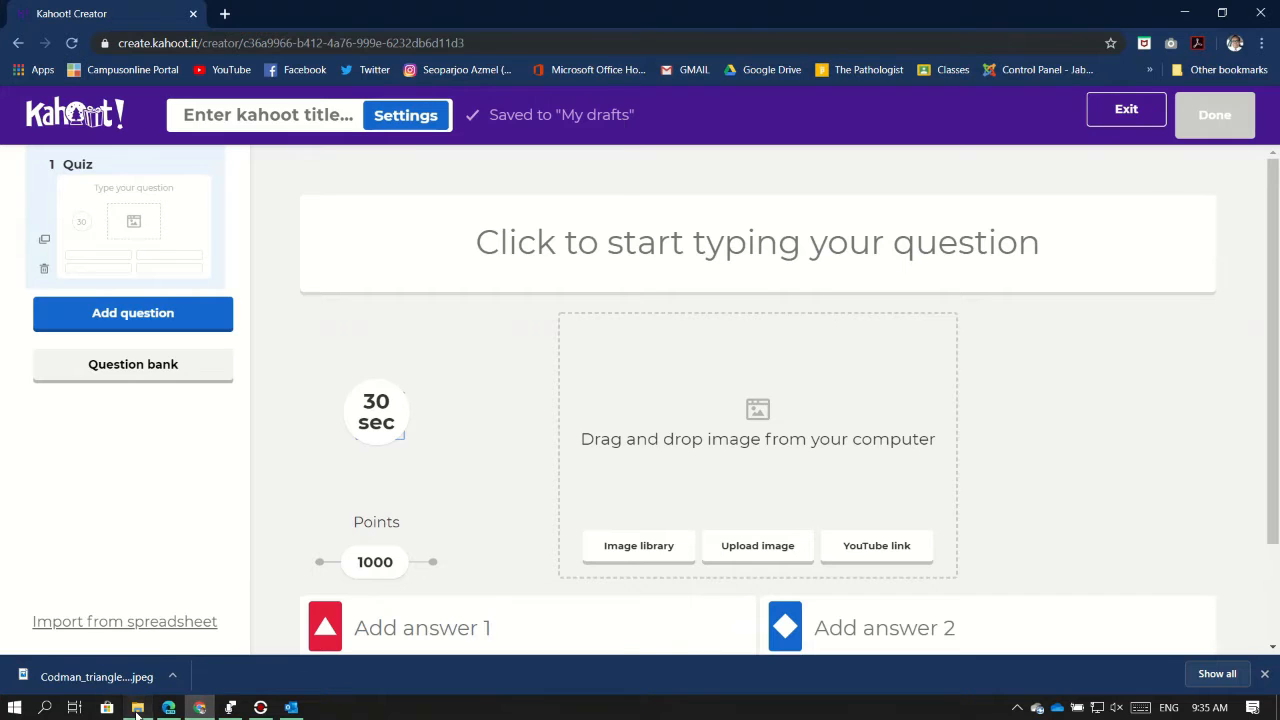
Attach the pink-stained photomicrograph from the images folder to question 1
click(137, 707)
drag(474, 313, 767, 435)
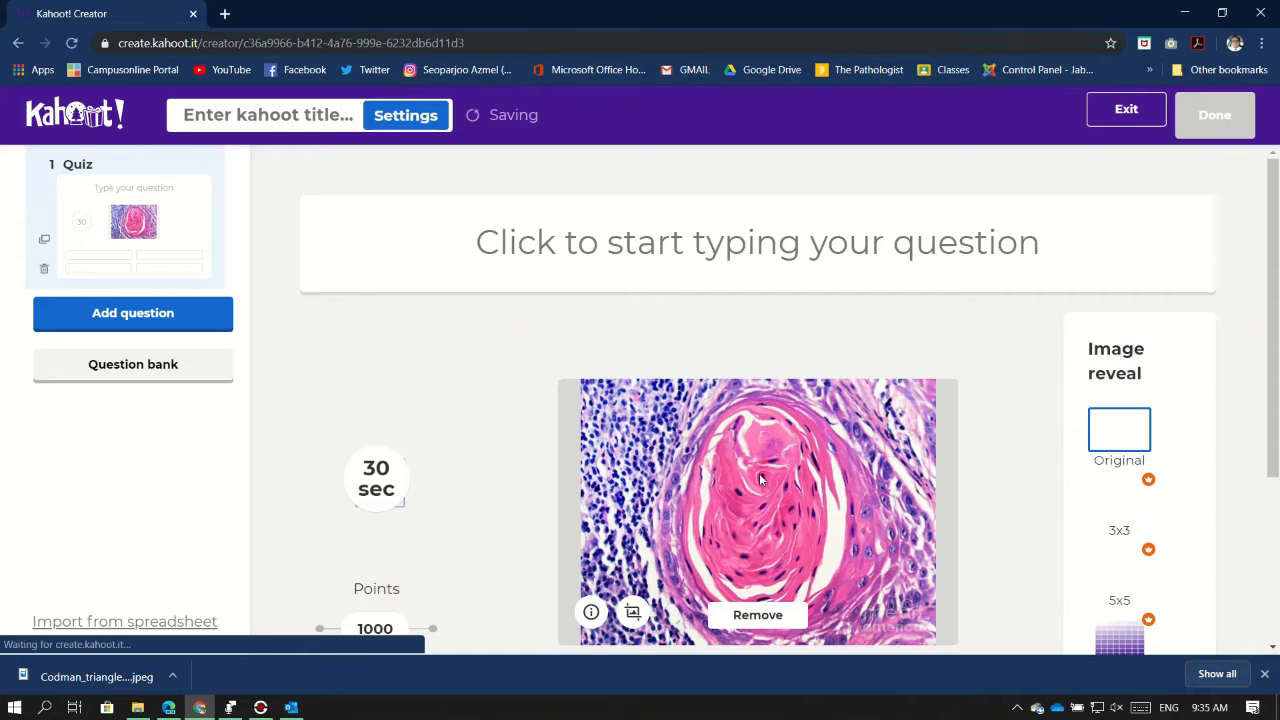
scroll(703, 225, down, 3)
scroll(721, 275, up, 3)
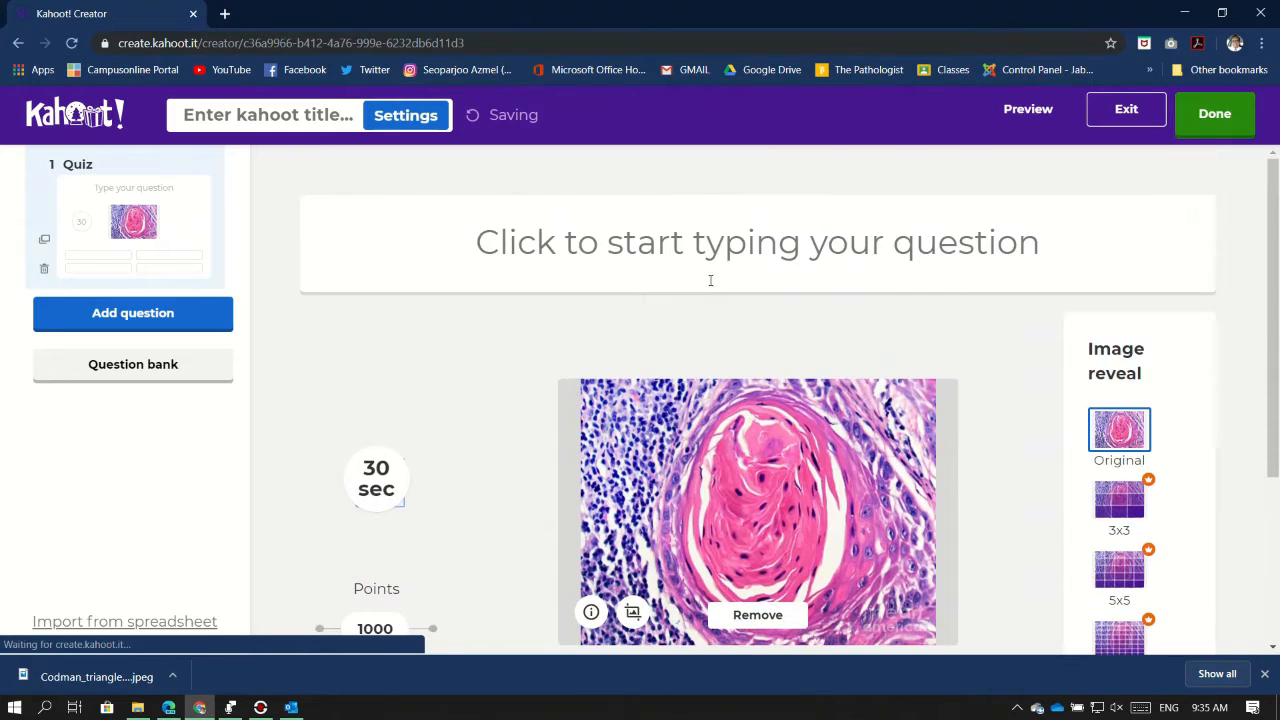
Enter the question text 'What can you see in the photomicrograph?'
click(688, 254)
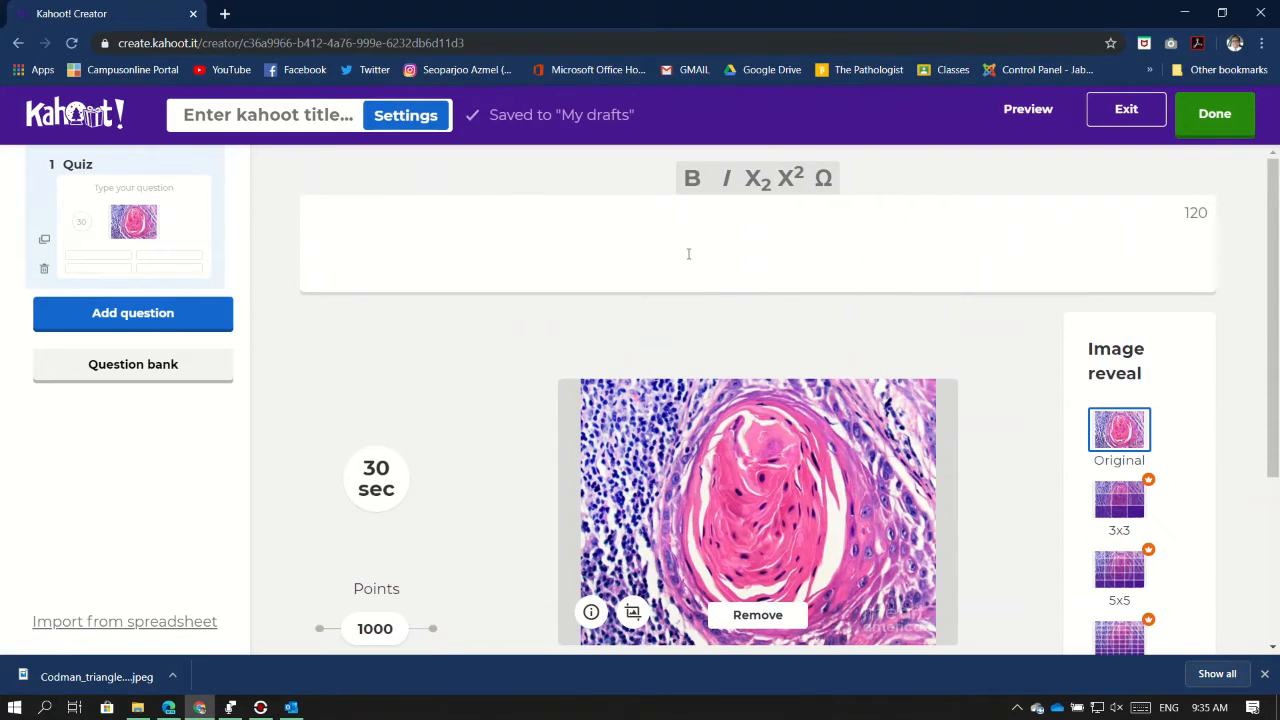
text(what)
key(BackSpace)
key(BackSpace)
key(BackSpace)
key(BackSpace)
key(BackSpace)
text(What can you)
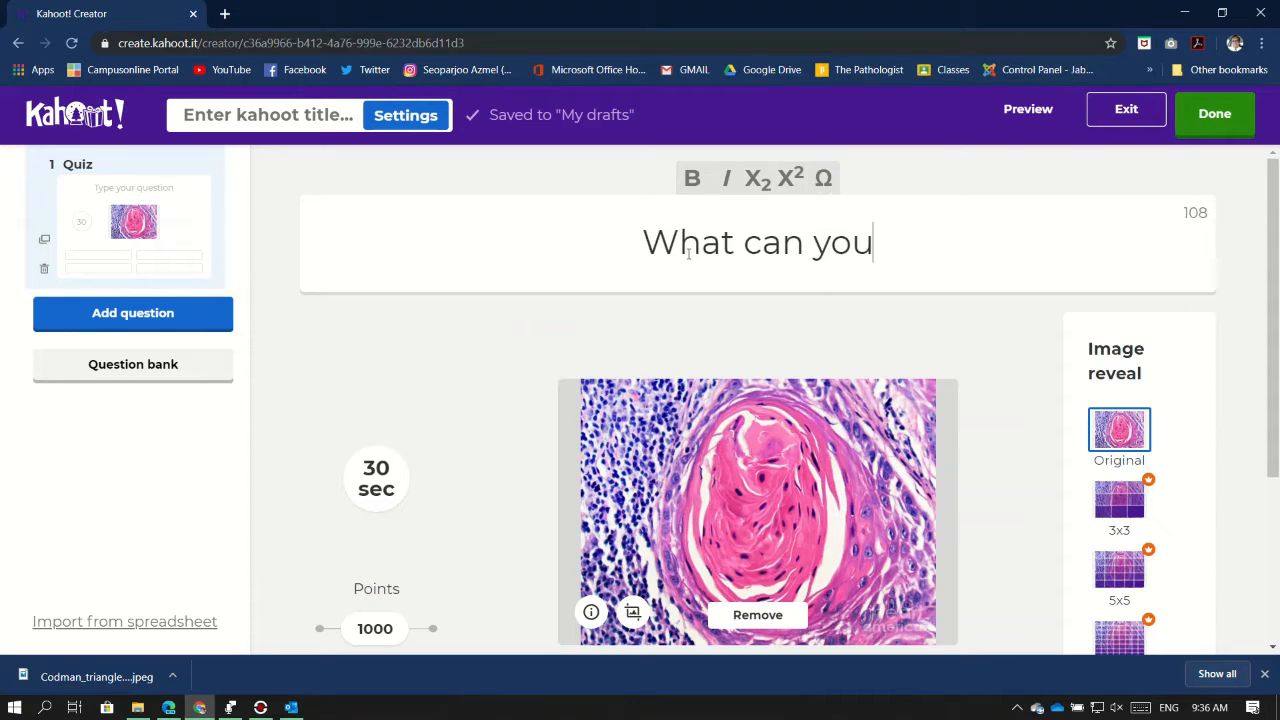
text( see in t)
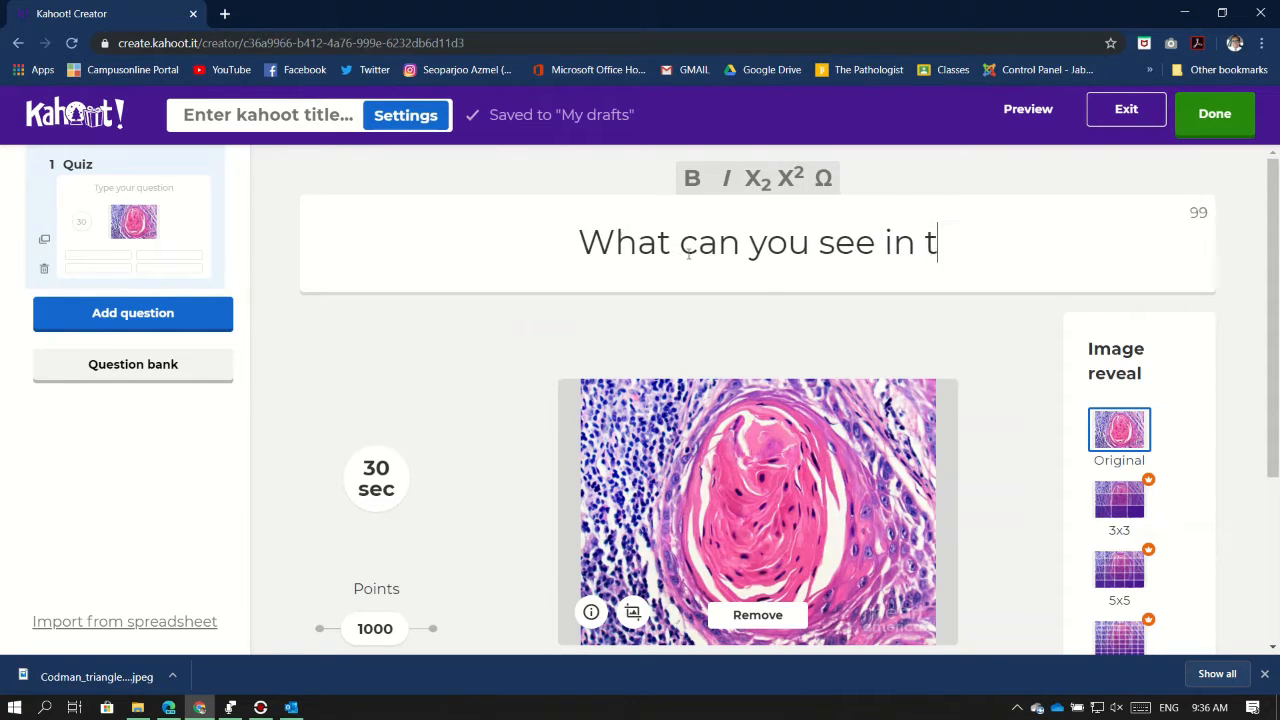
text(he photomicr)
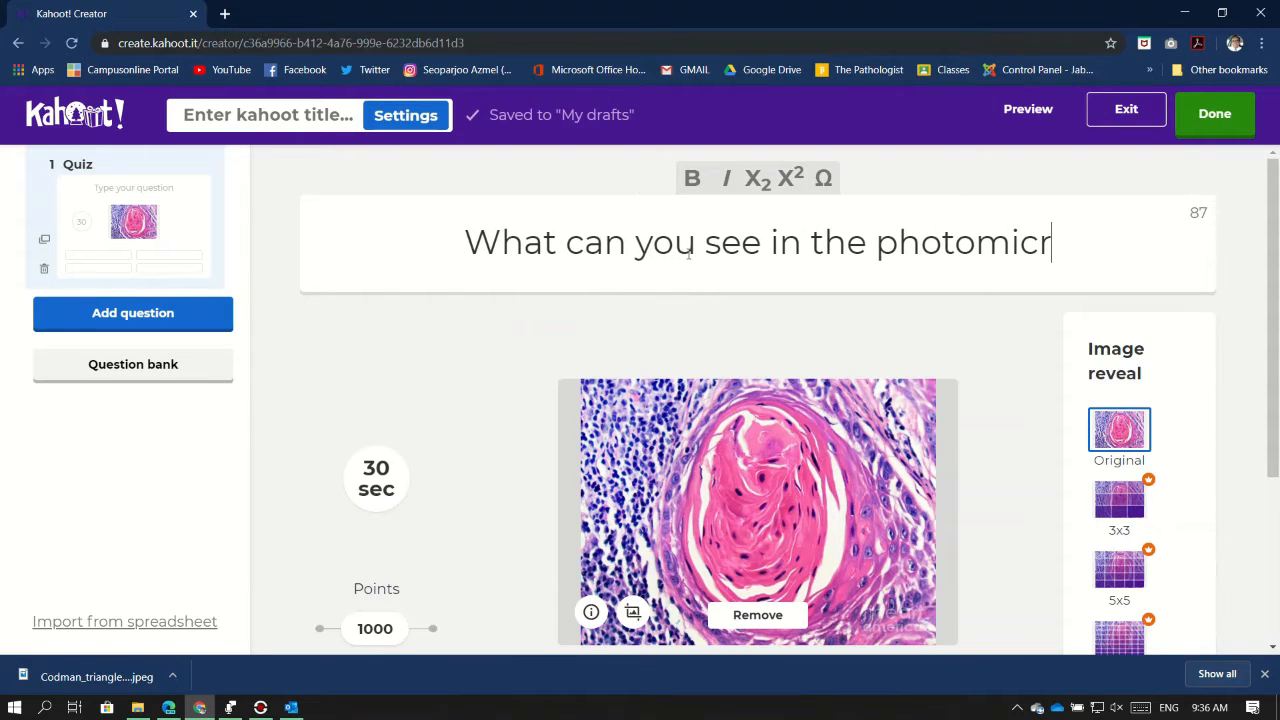
text(og)
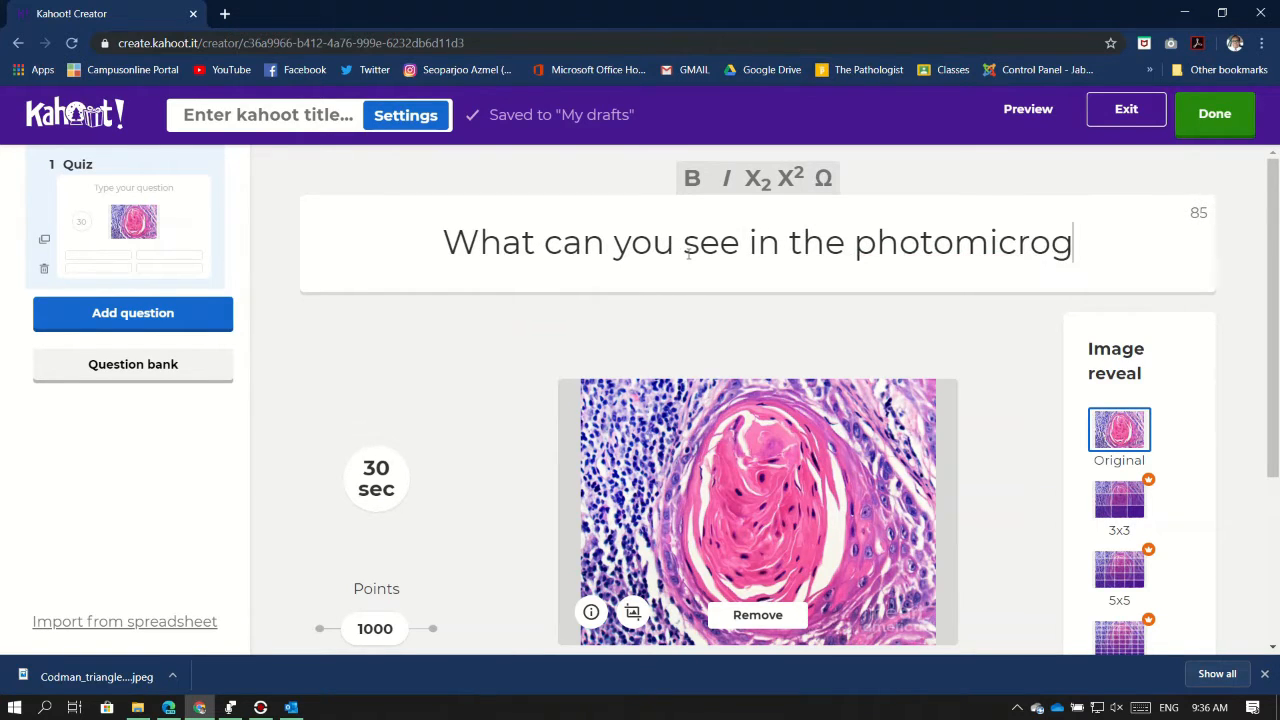
text(raph?)
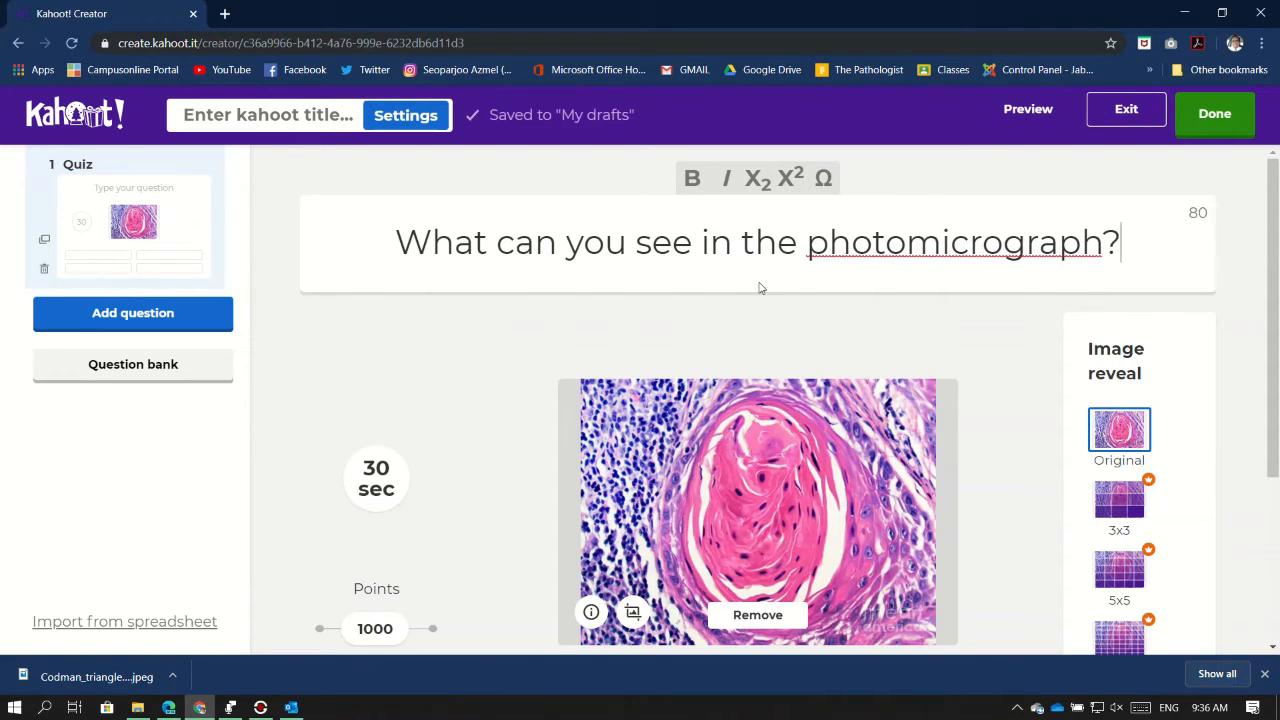
scroll(681, 264, down, 3)
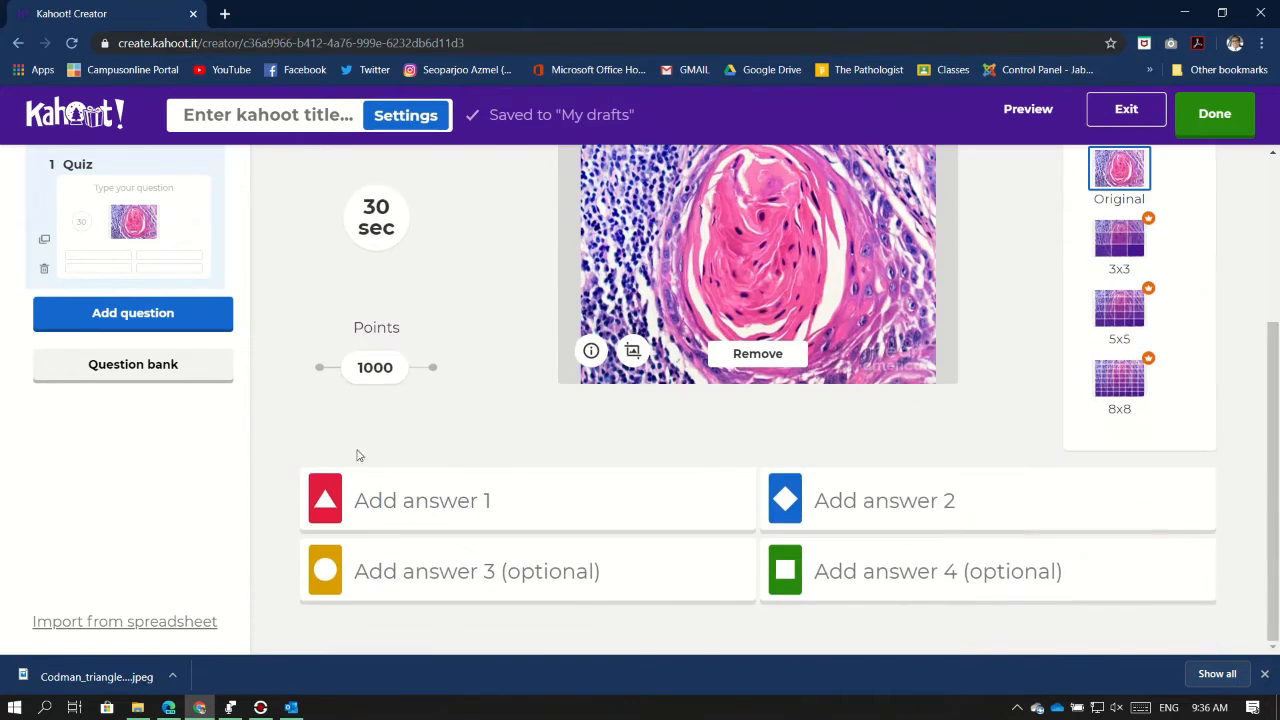
Enter the four answers Keratin Pearl, Mucin, Granuloma and Glands
click(424, 506)
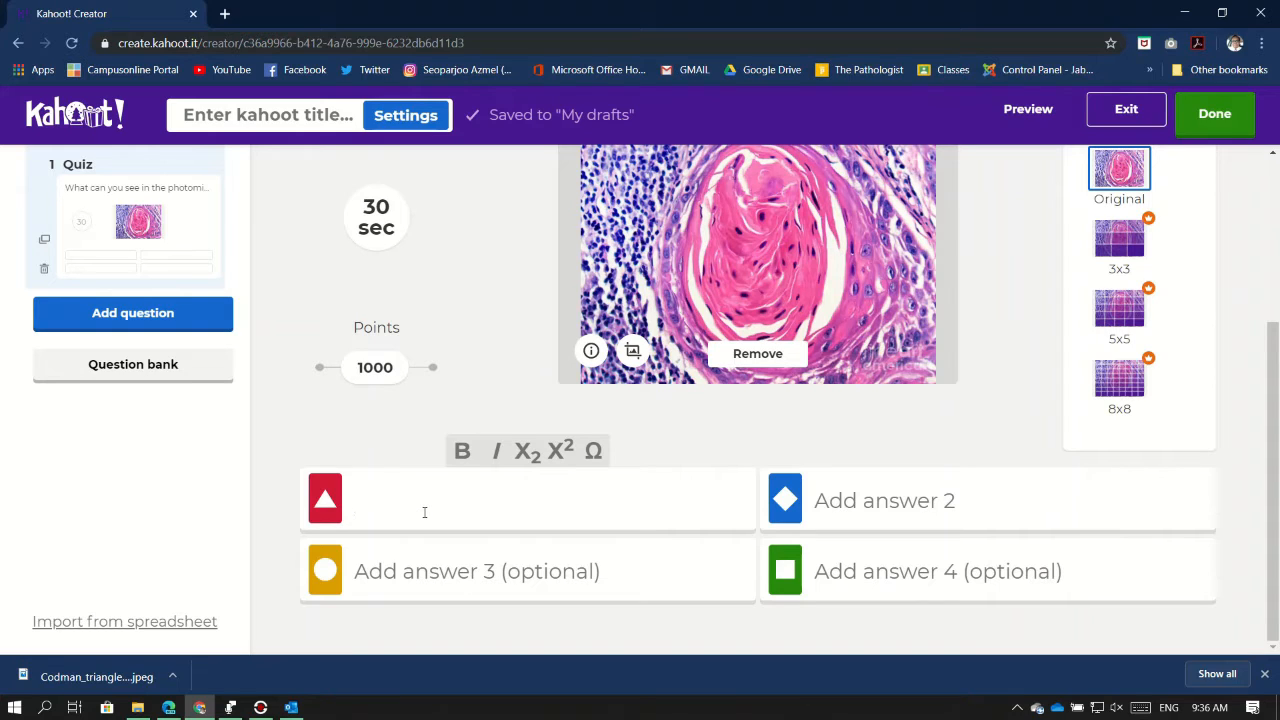
text(Keratin Pearl)
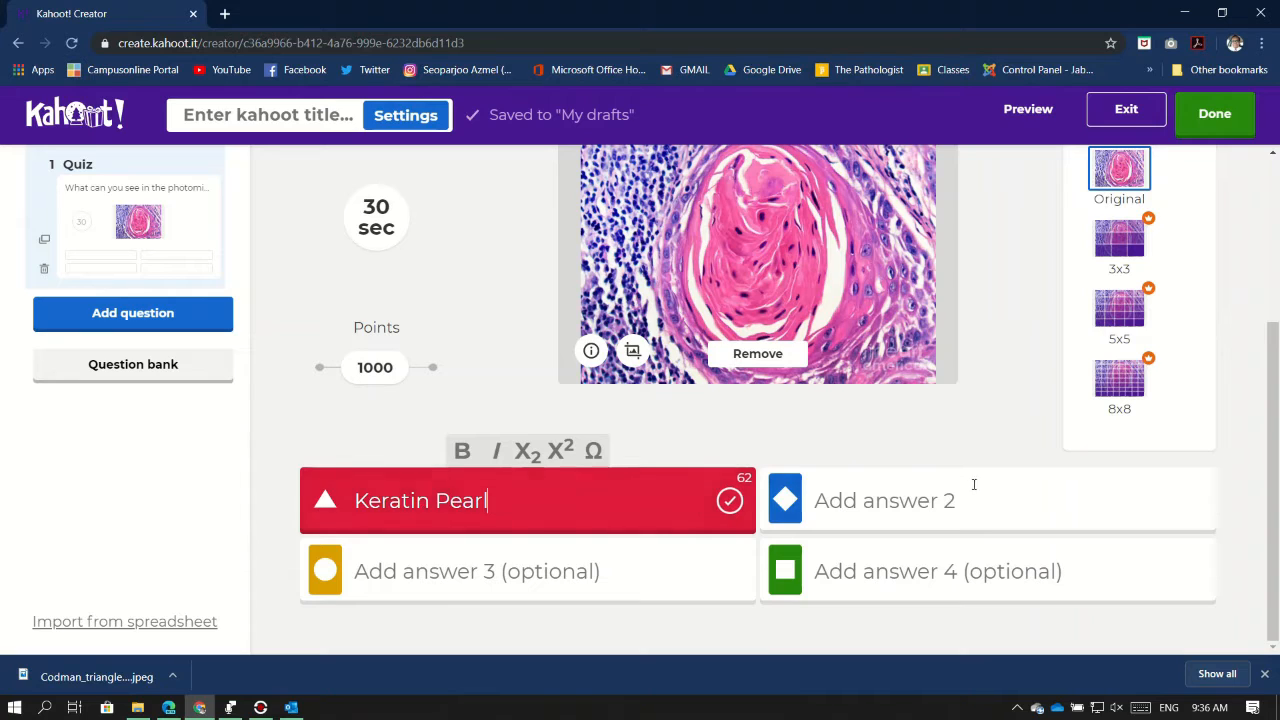
click(1014, 506)
text(Mucin)
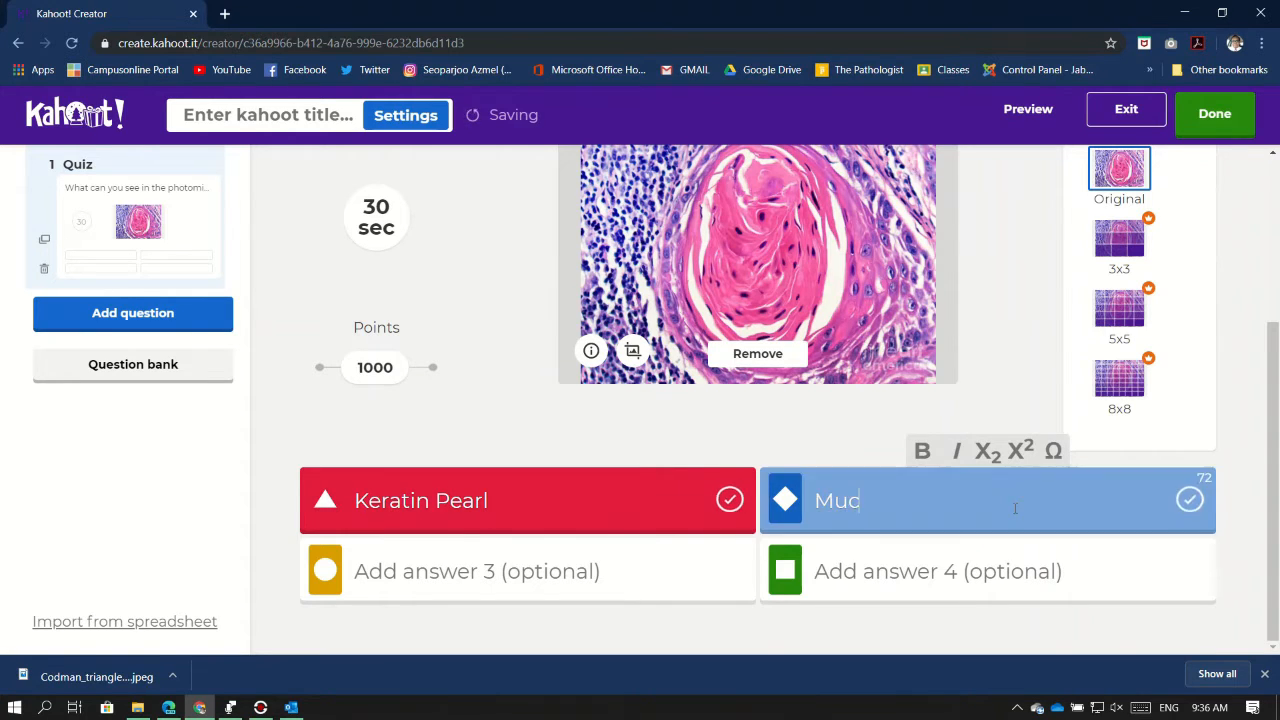
click(670, 580)
text(Gr)
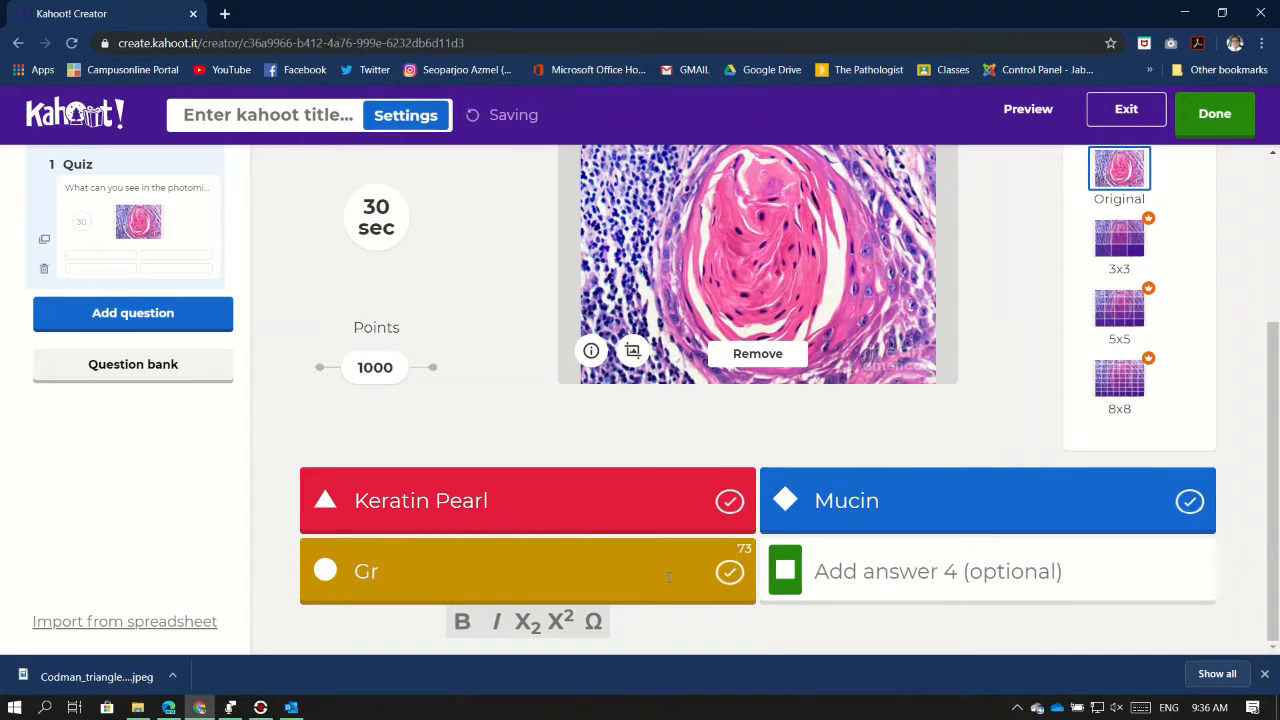
text(anuloma)
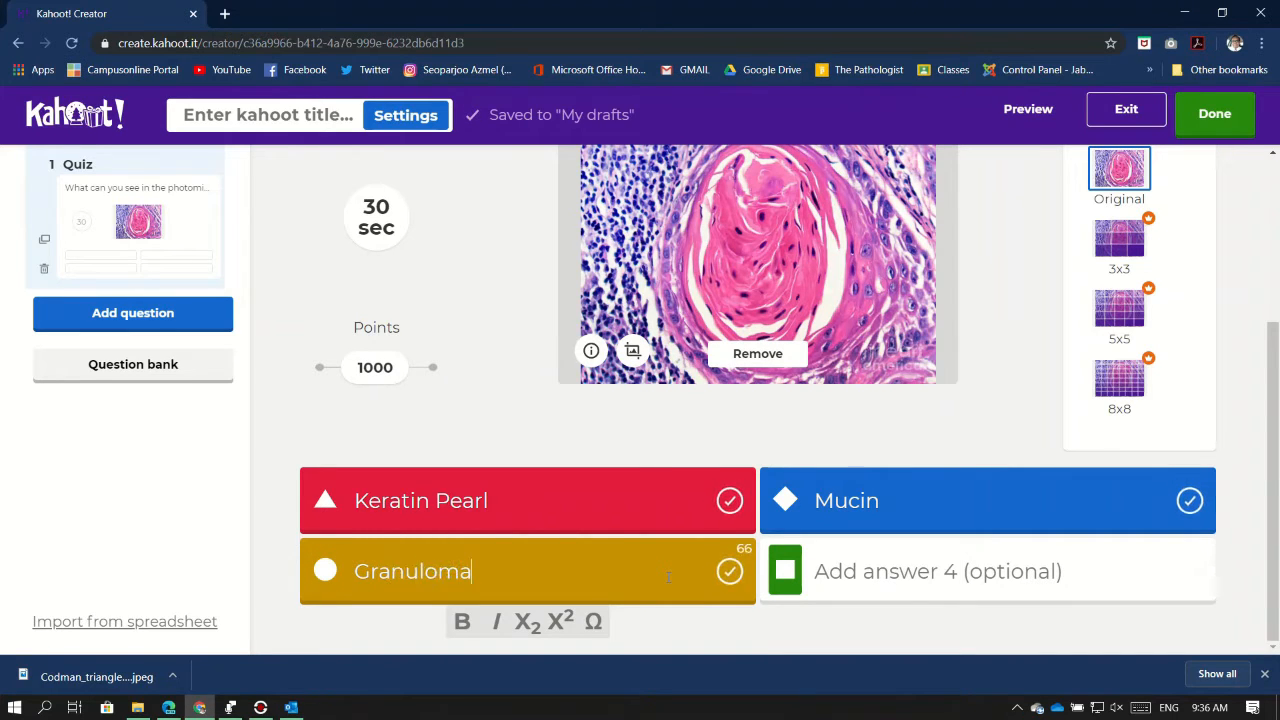
click(895, 578)
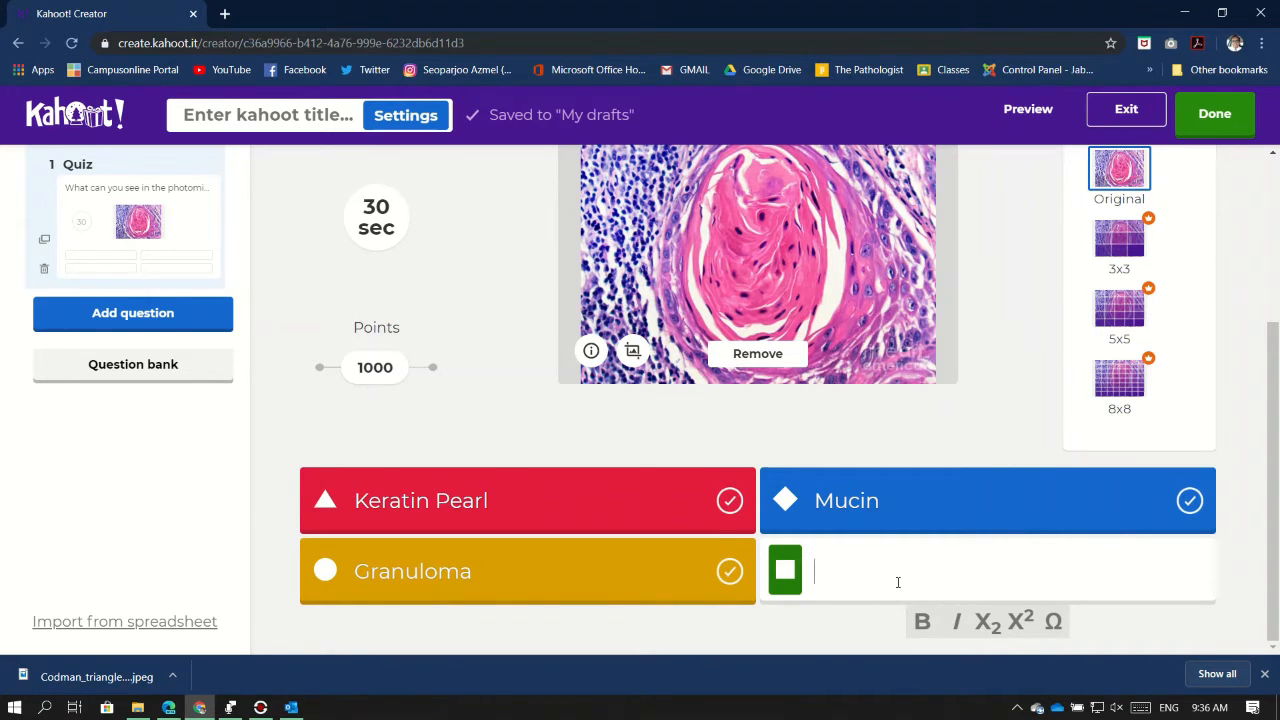
text(Glands)
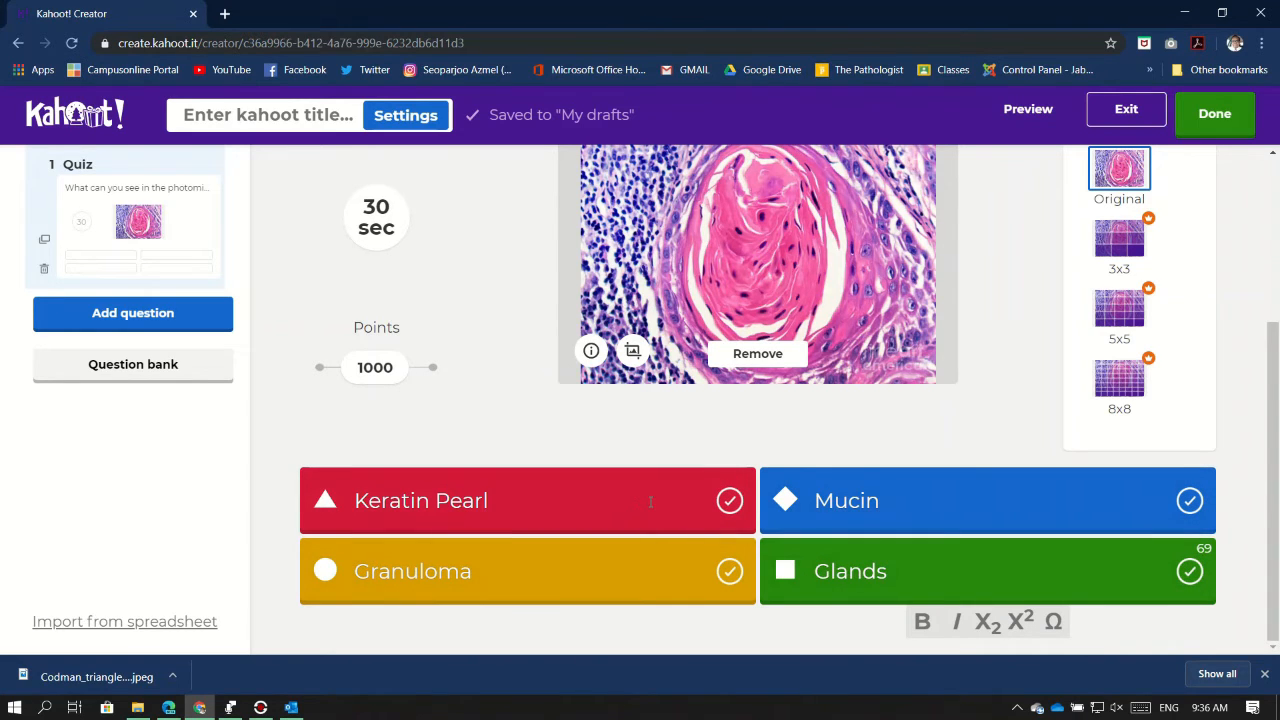
Mark Keratin Pearl as the correct answer and bring up the question-type chooser
click(729, 502)
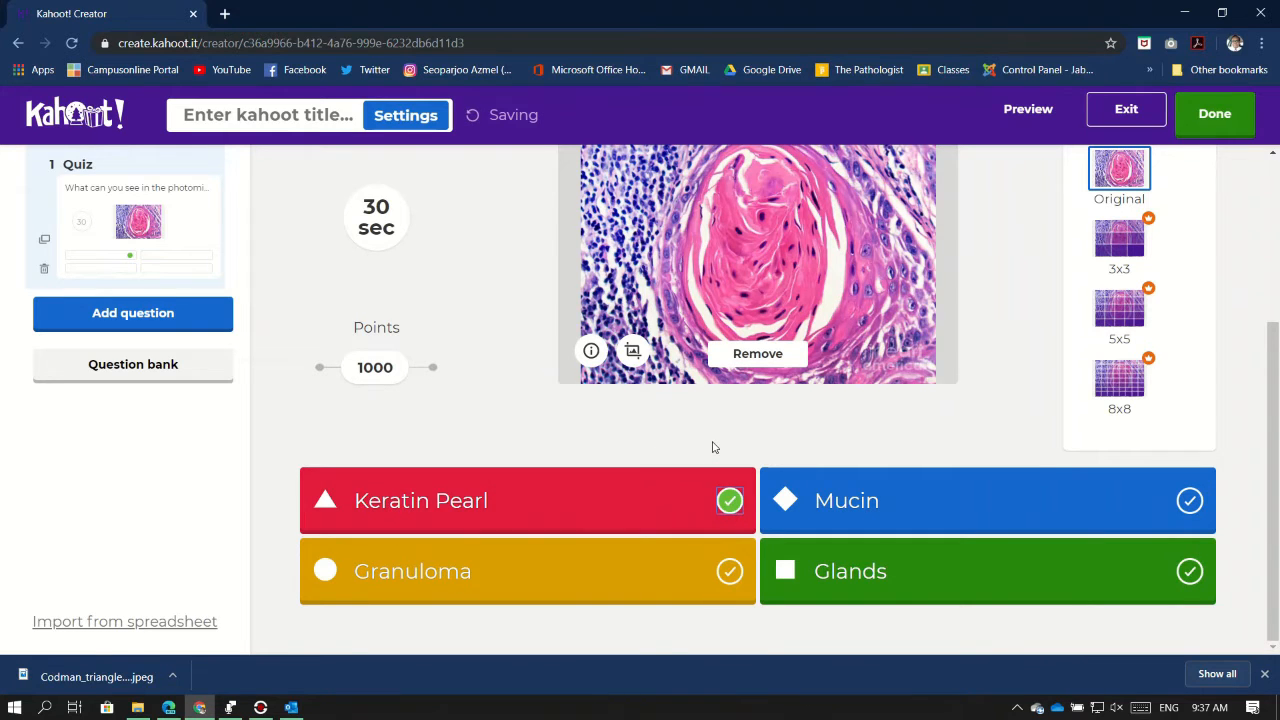
scroll(713, 447, up, 3)
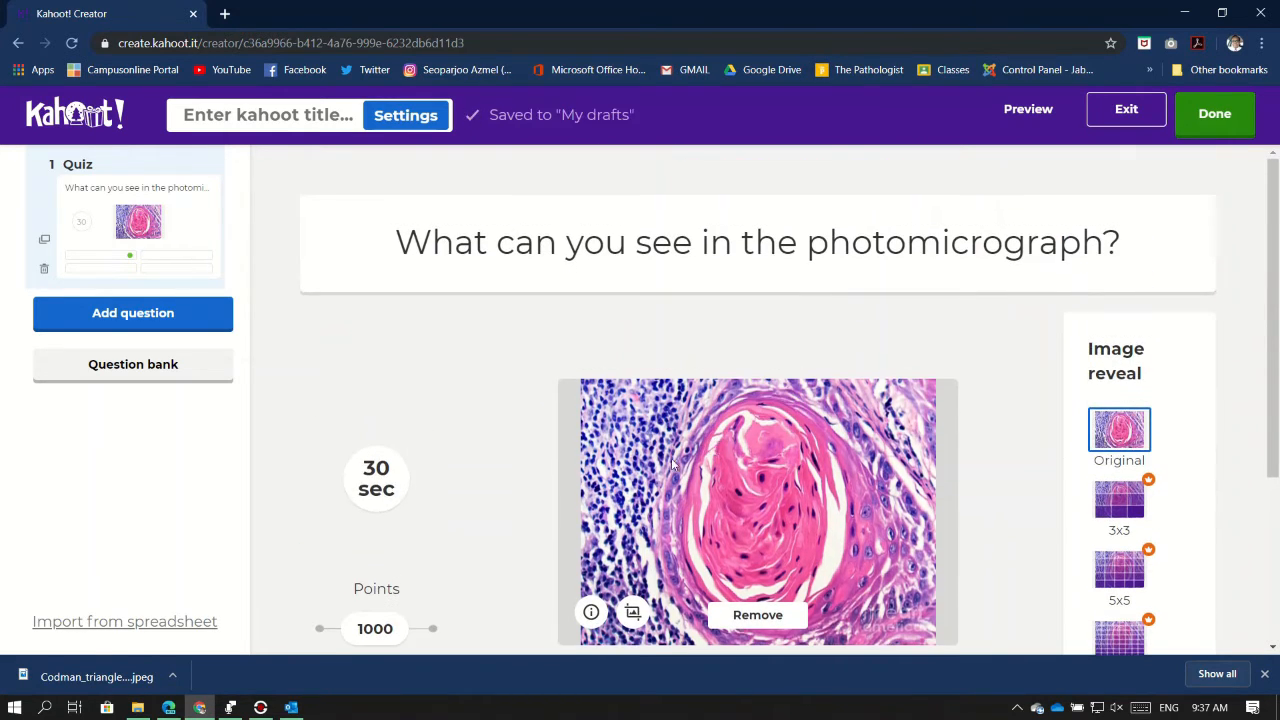
scroll(690, 455, down, 3)
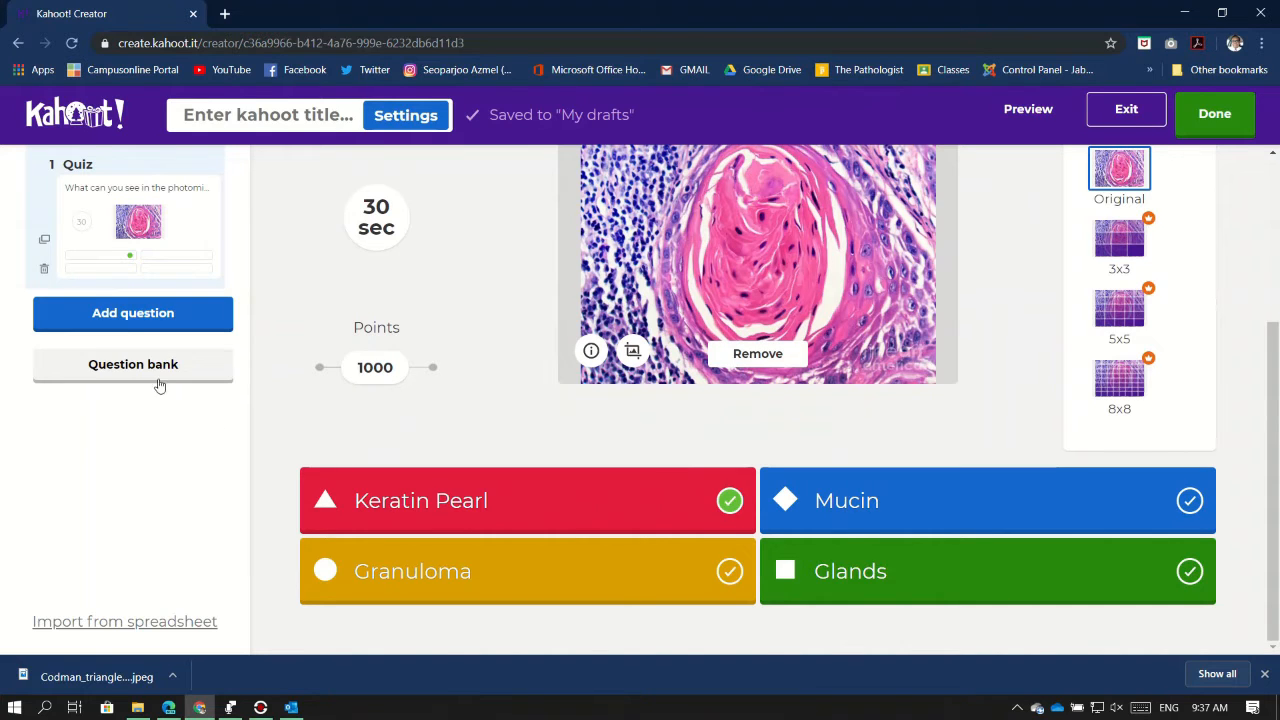
click(166, 329)
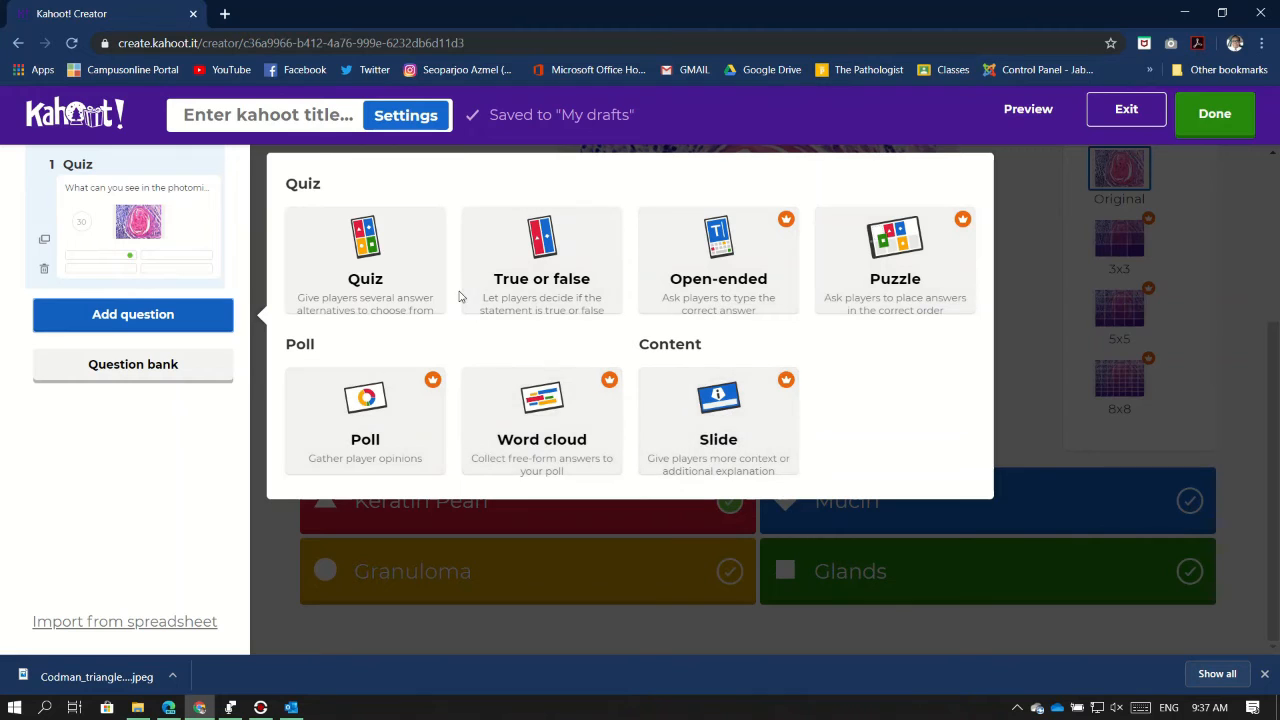
Add a second Quiz question and set its time limit to 30 seconds
click(395, 264)
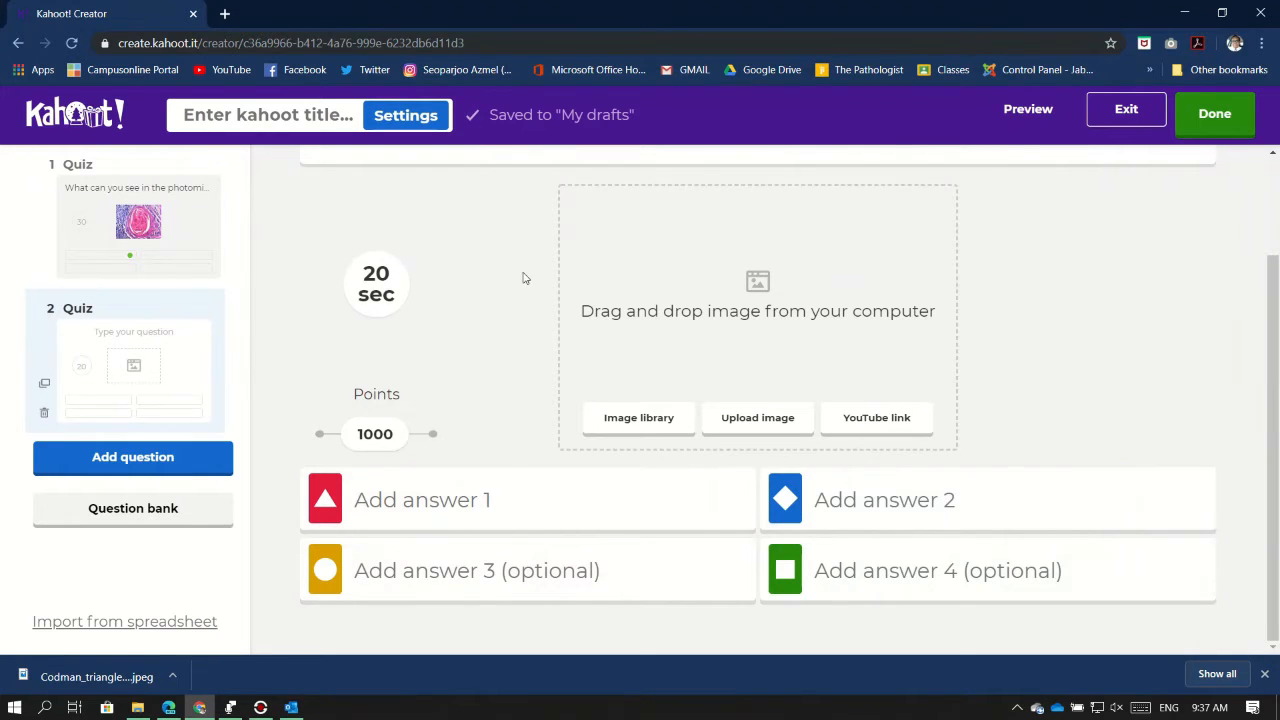
scroll(523, 277, up, 2)
click(378, 428)
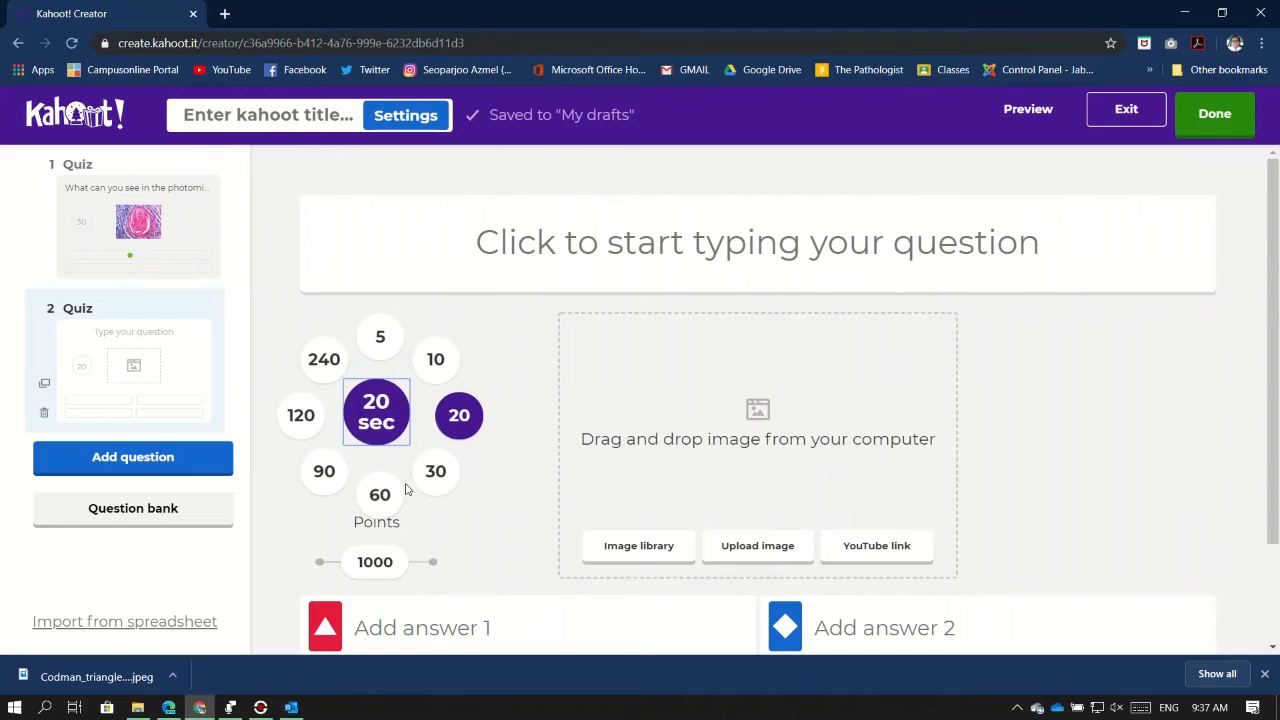
click(433, 468)
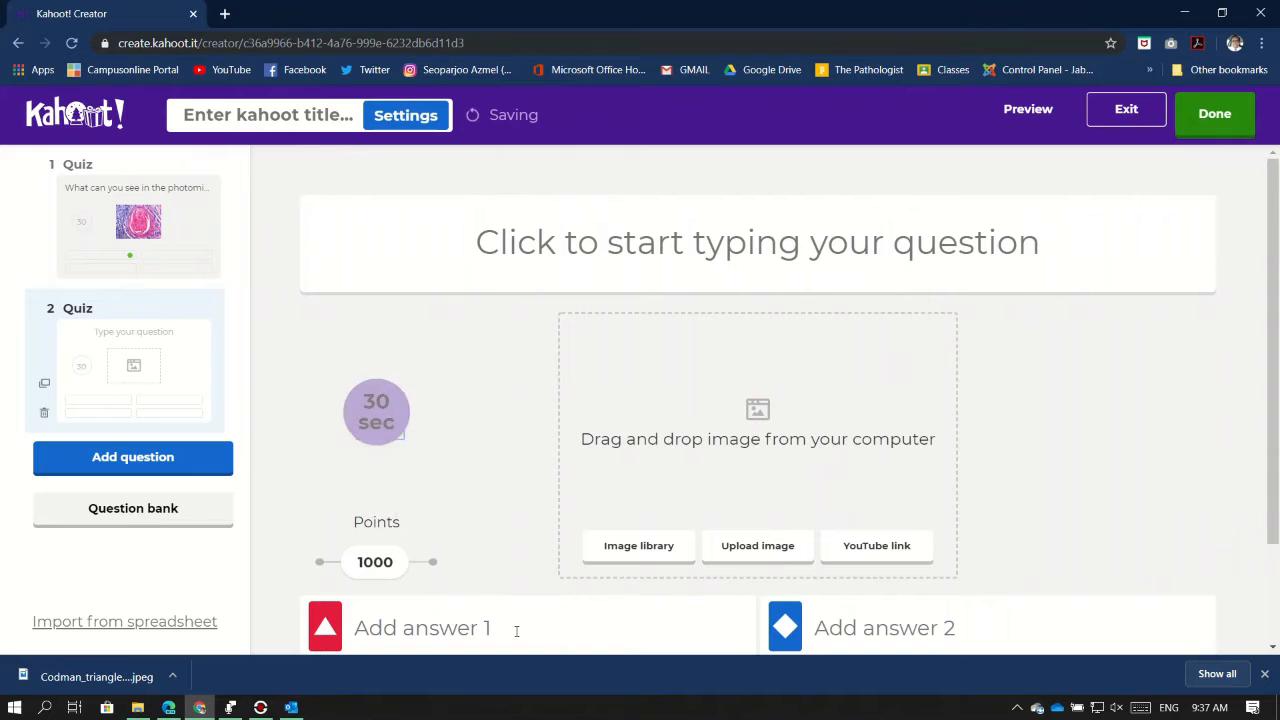
click(758, 243)
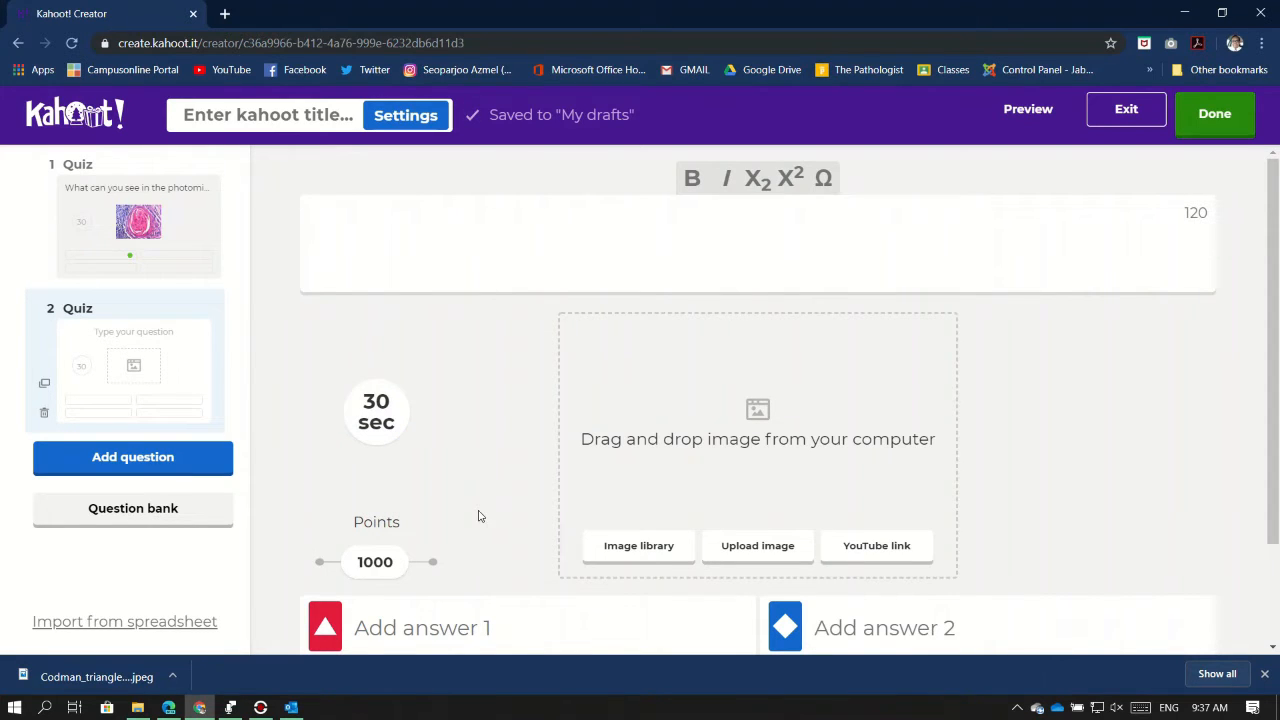
Attach the asteroid body image and enter 'What is the structure seen in photomicrograph?'
click(137, 707)
drag(260, 302, 898, 474)
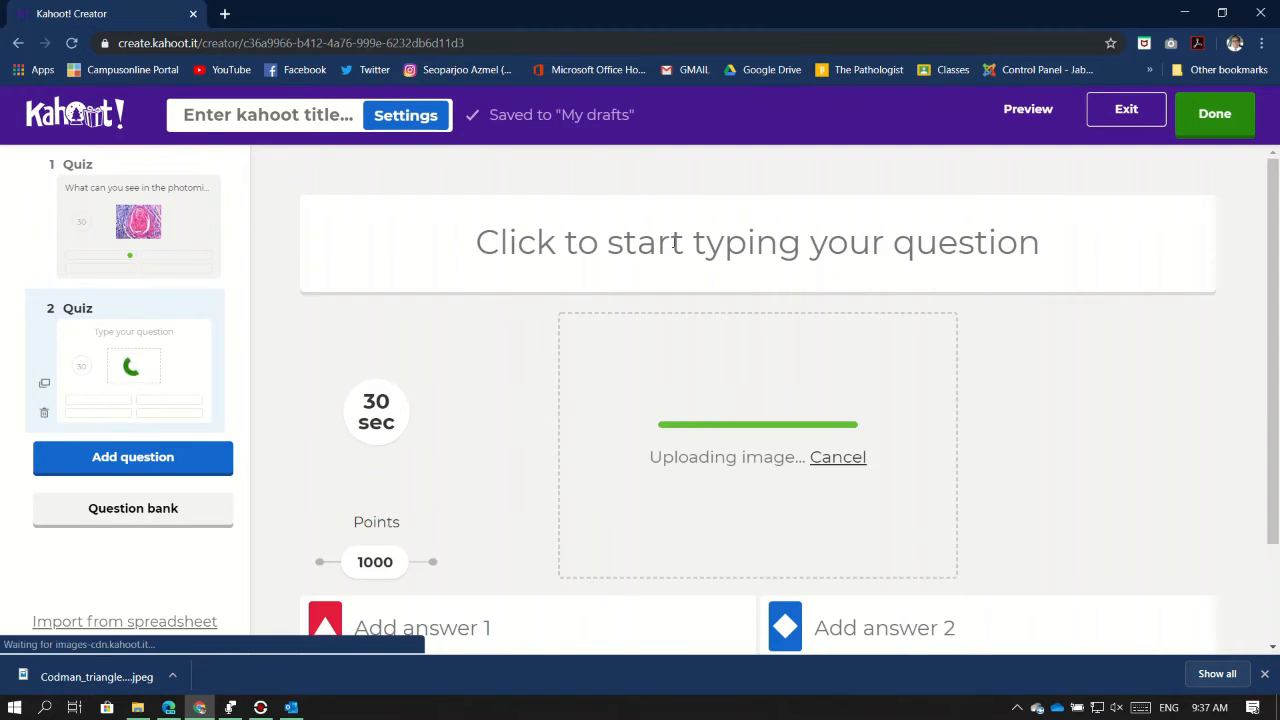
click(675, 242)
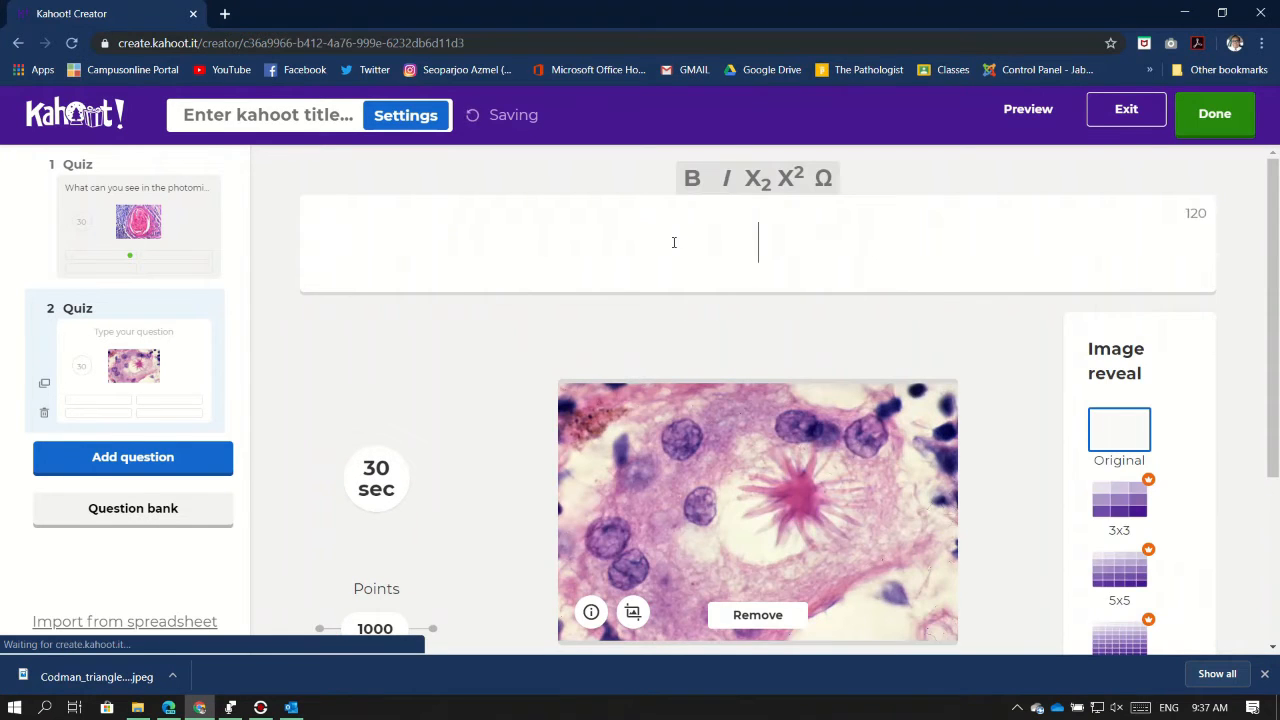
text(What is the )
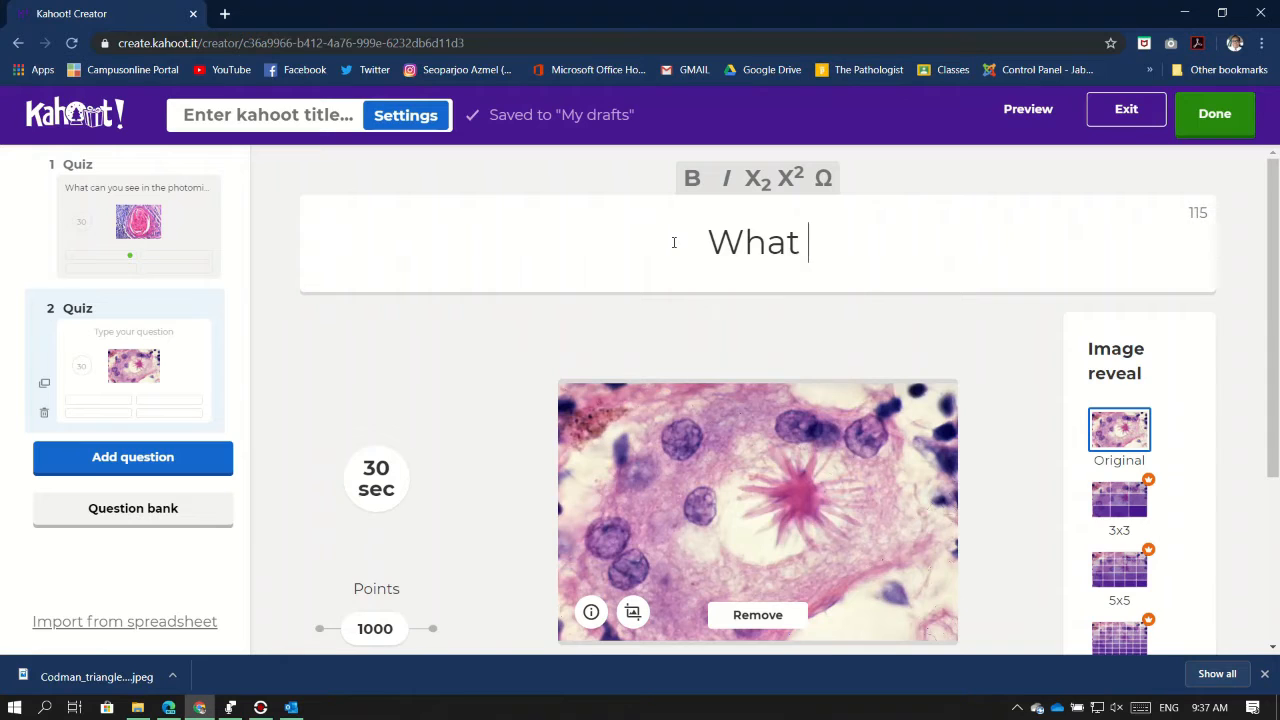
text(structure )
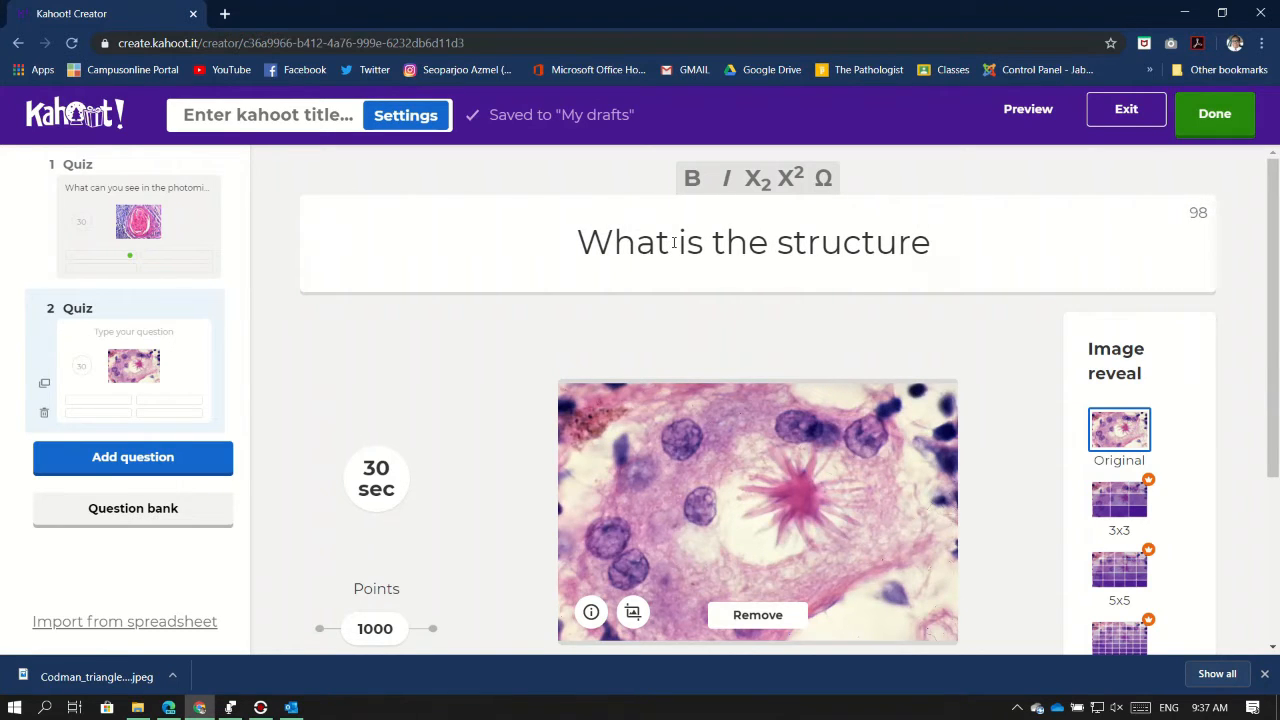
text(seen in)
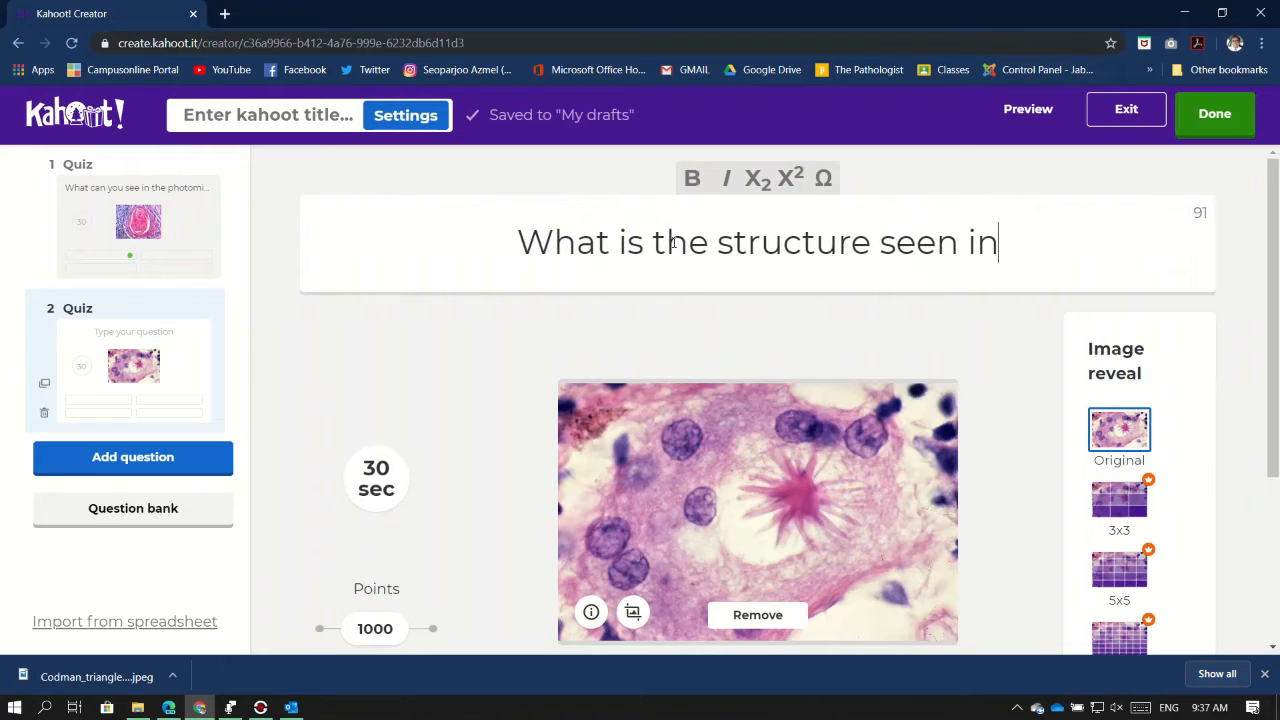
text( photomi)
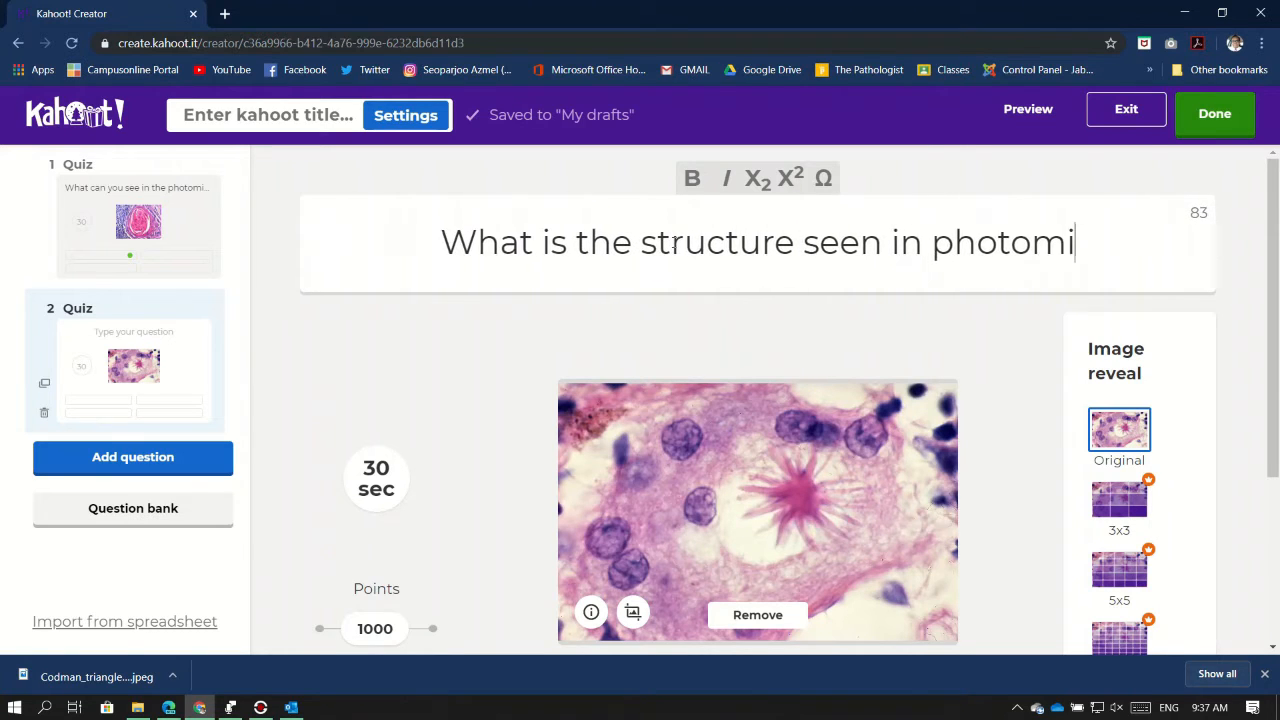
text(crograph)
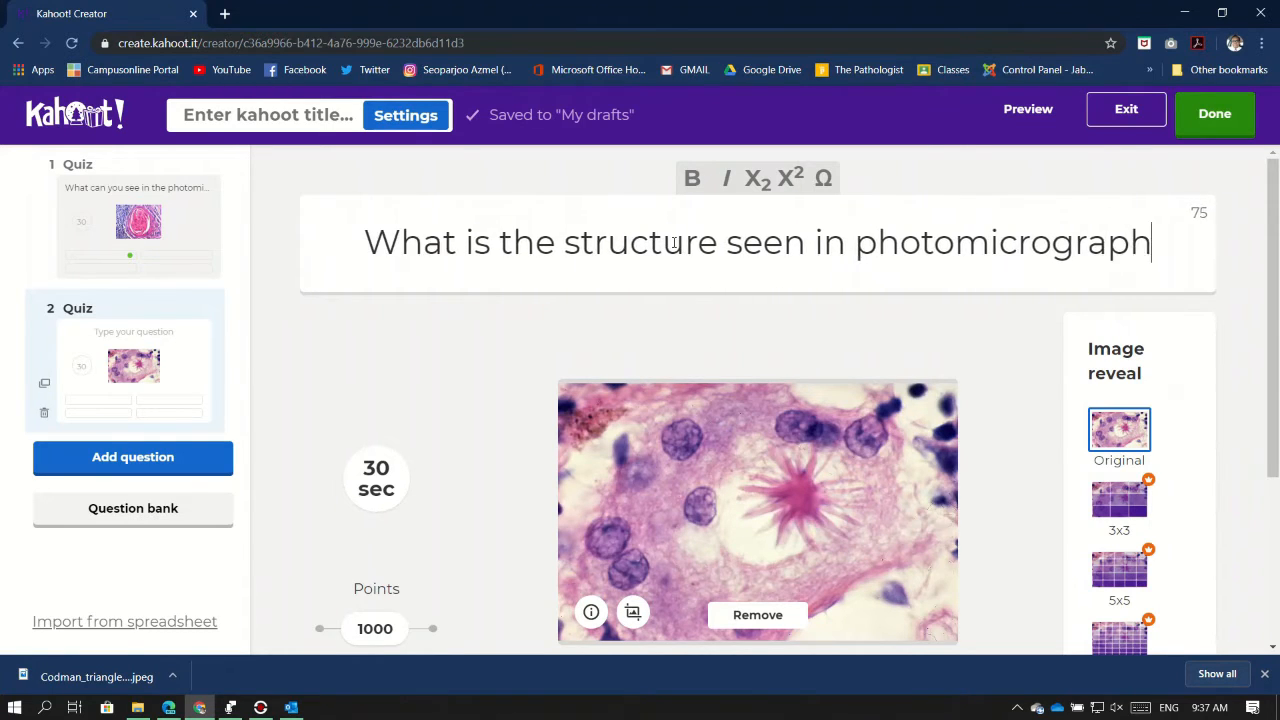
key(BackSpace)
text(?)
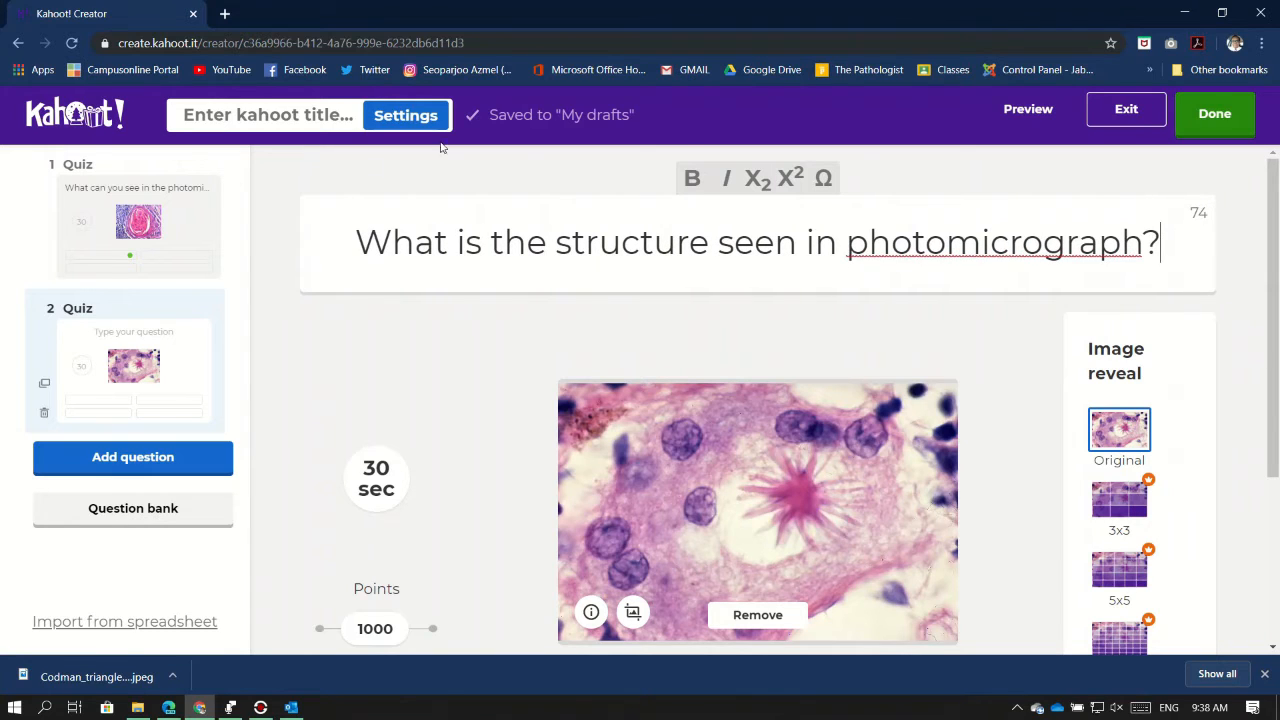
text(the)
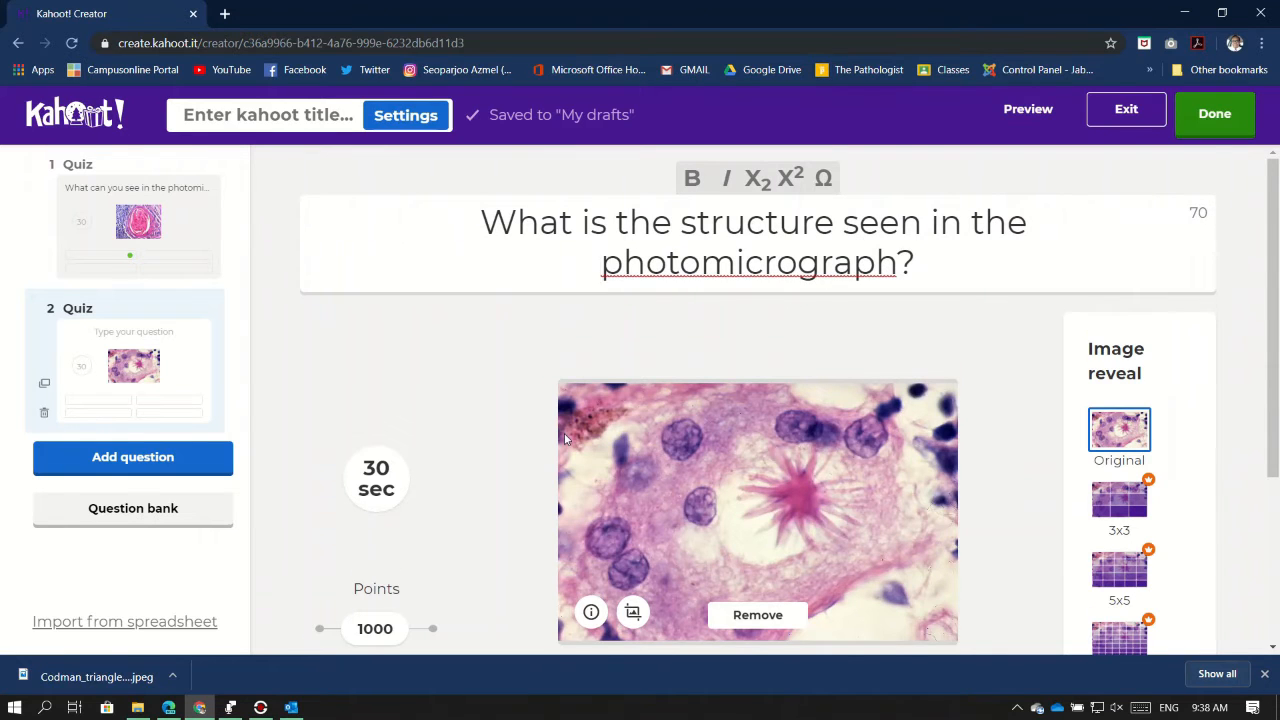
Enter the first two answers, Ghon complex and Asteroid body
scroll(600, 430, down, 3)
click(444, 505)
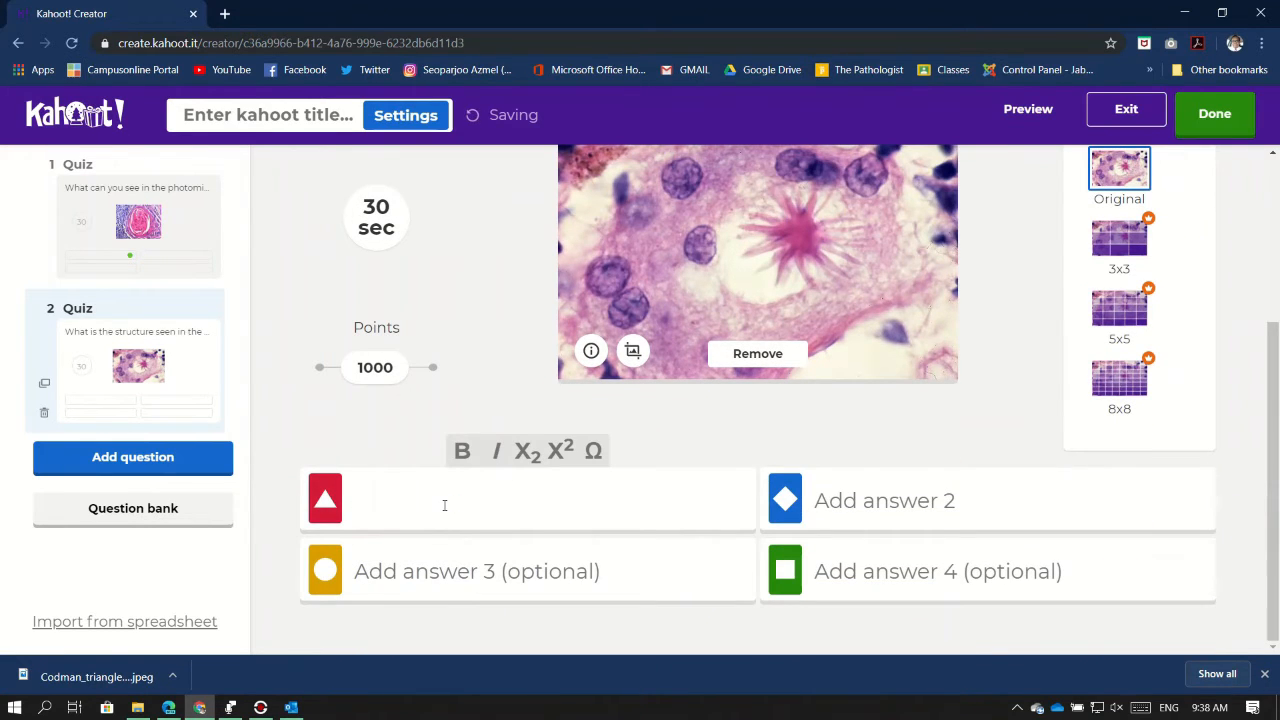
text(G)
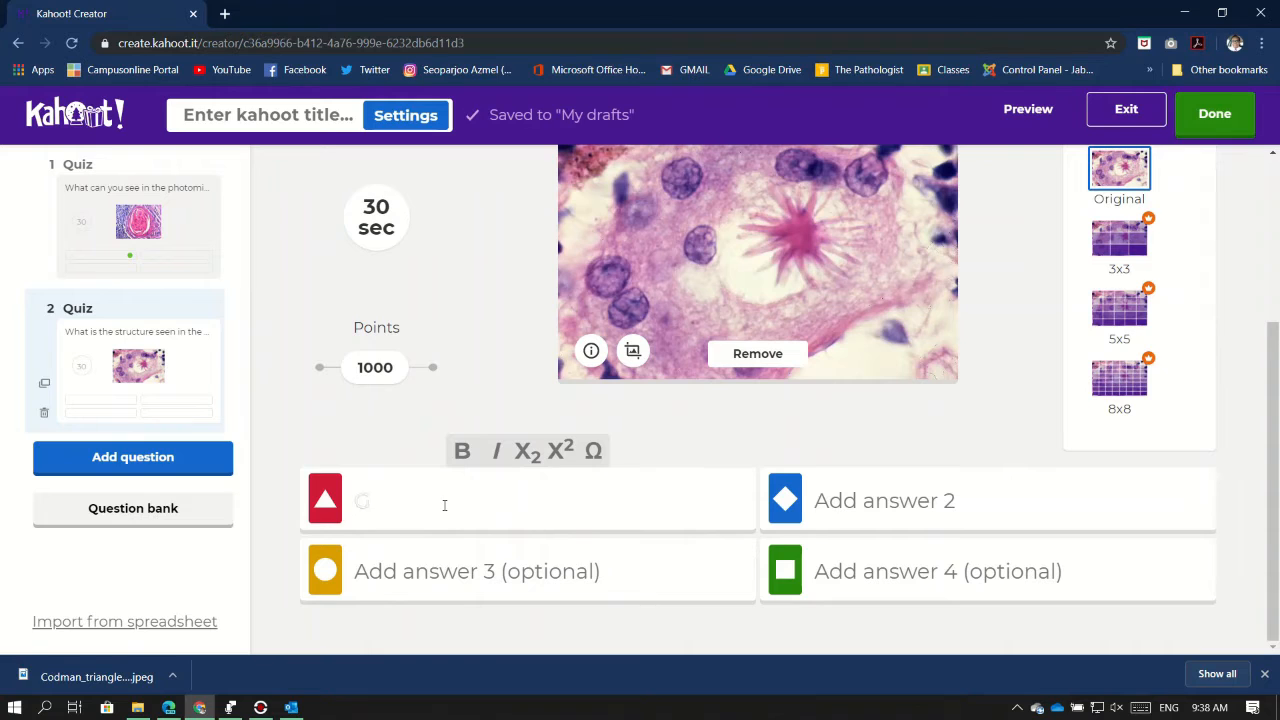
text(hon )
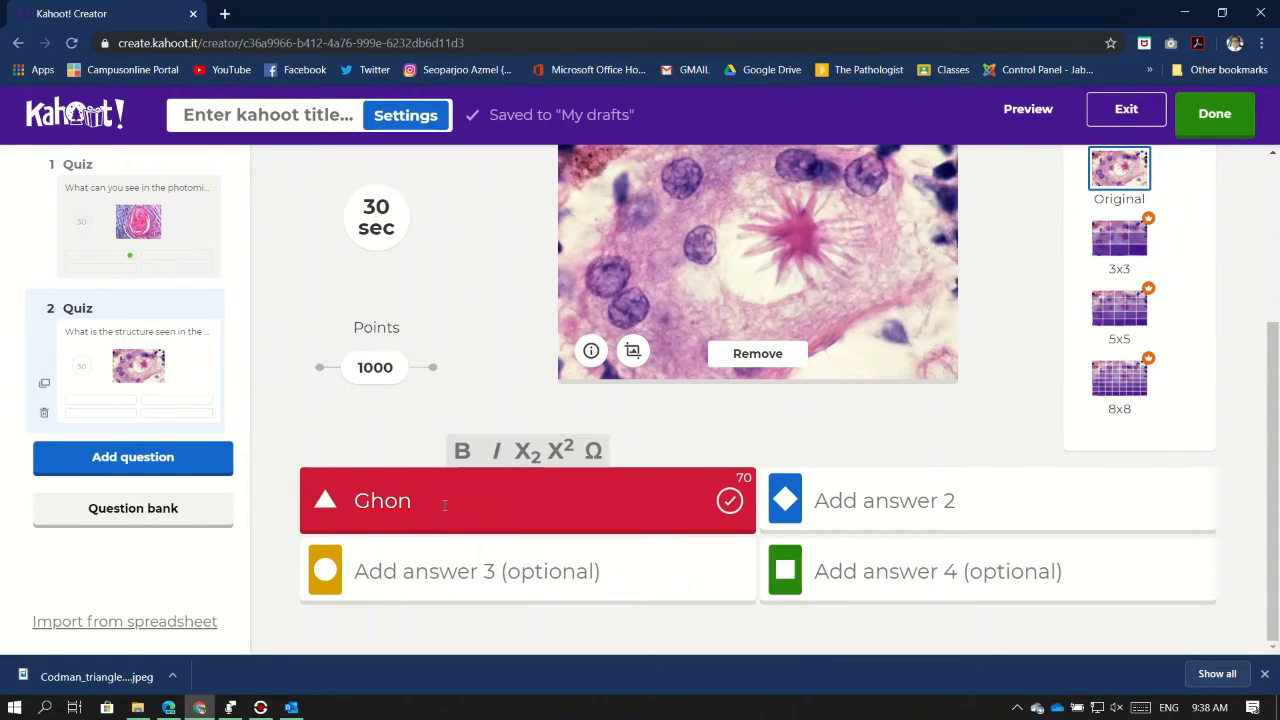
text(coml)
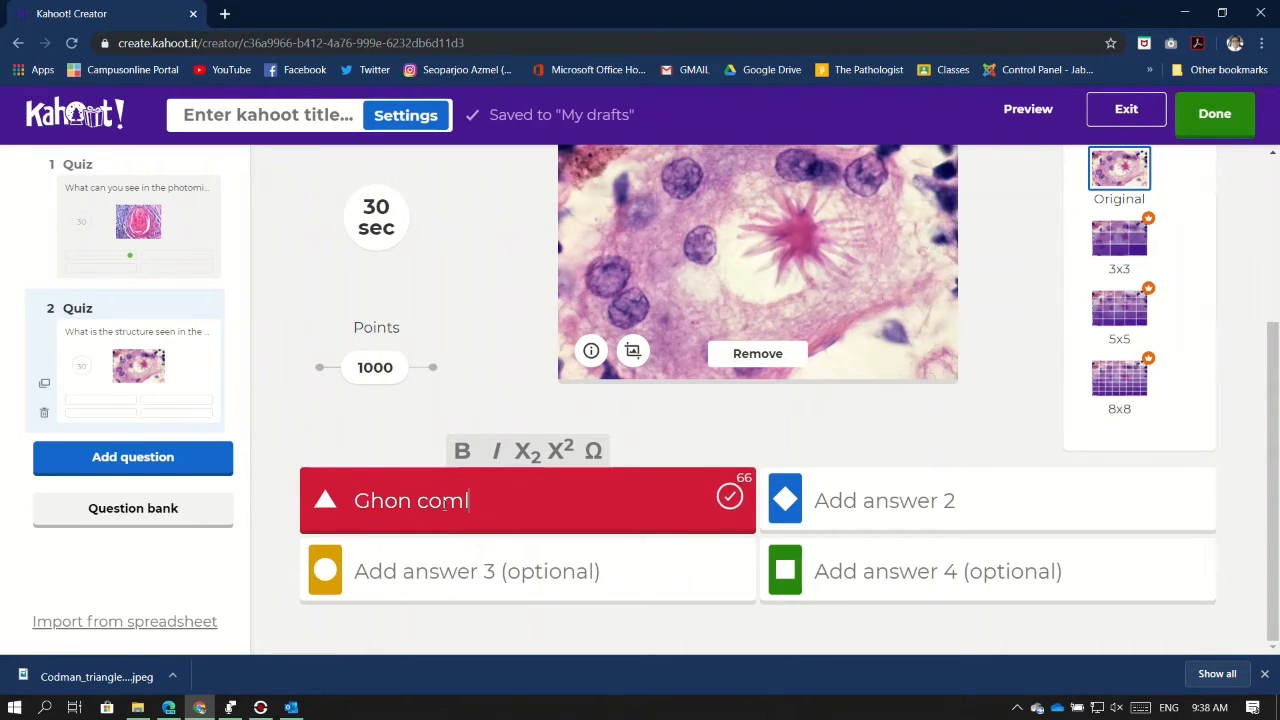
text(es)
key(BackSpace)
key(BackSpace)
key(BackSpace)
text(plex)
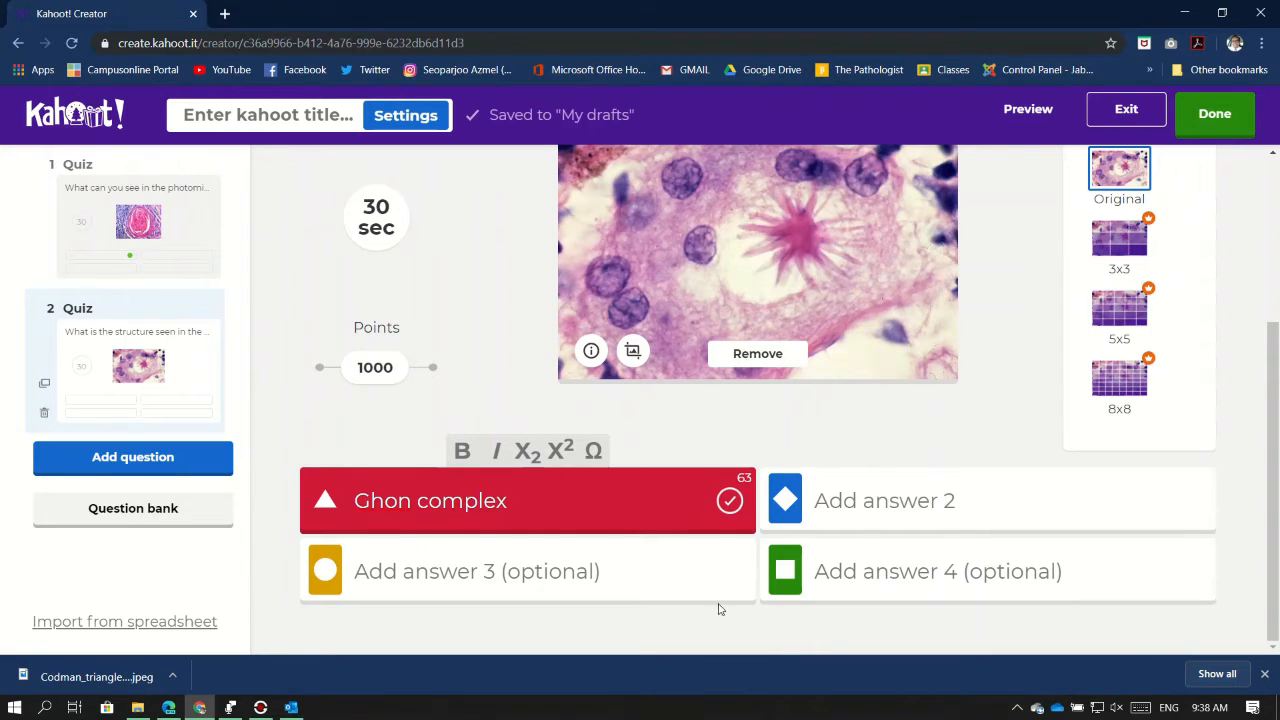
click(867, 507)
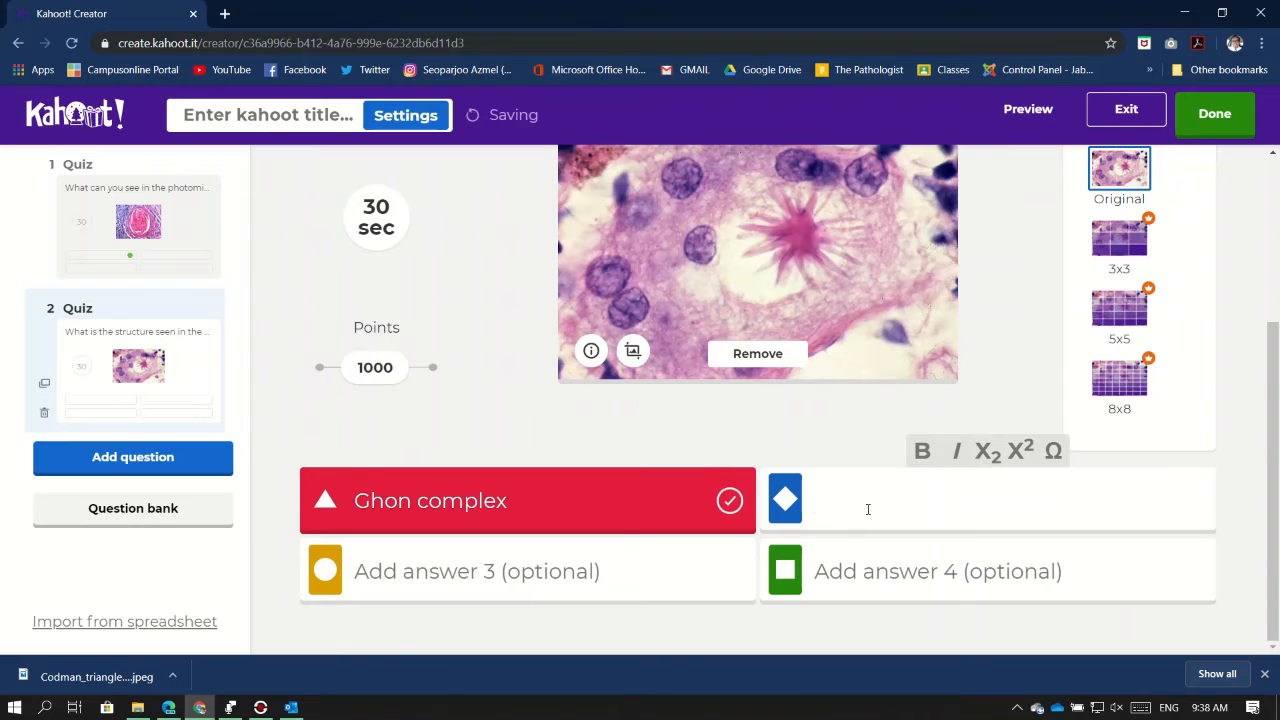
text(Gra)
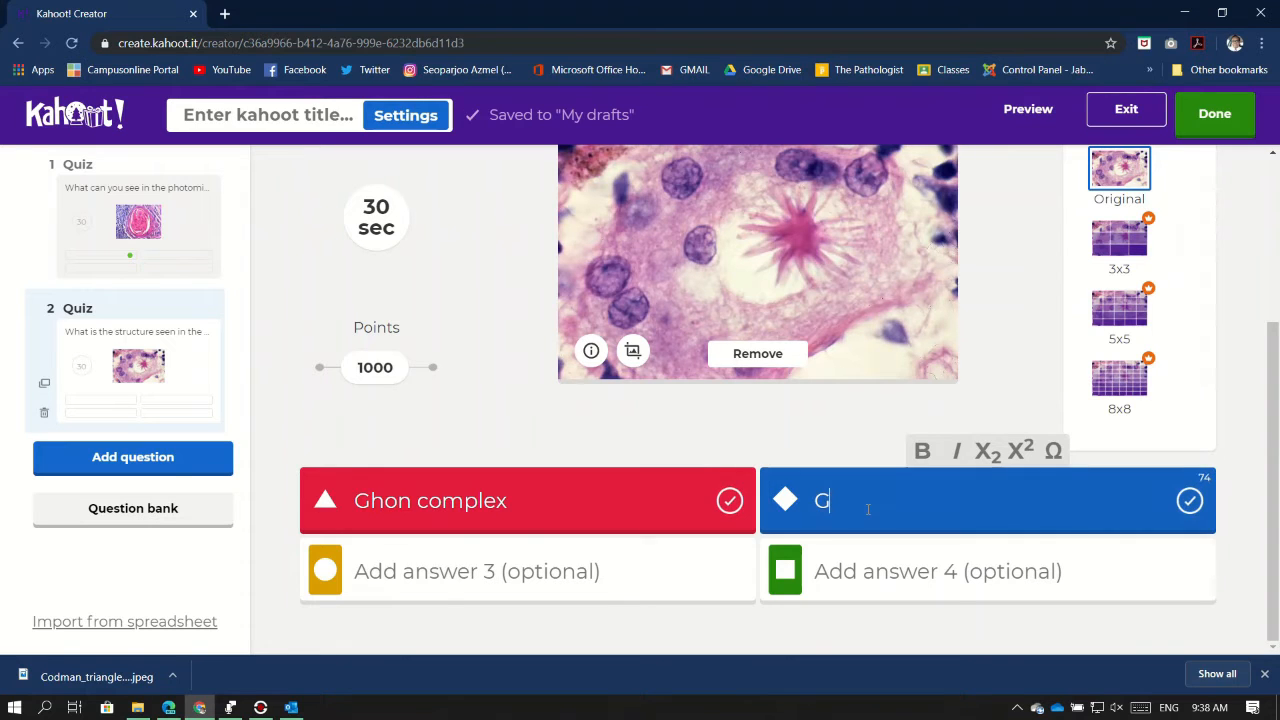
key(BackSpace)
key(BackSpace)
key(BackSpace)
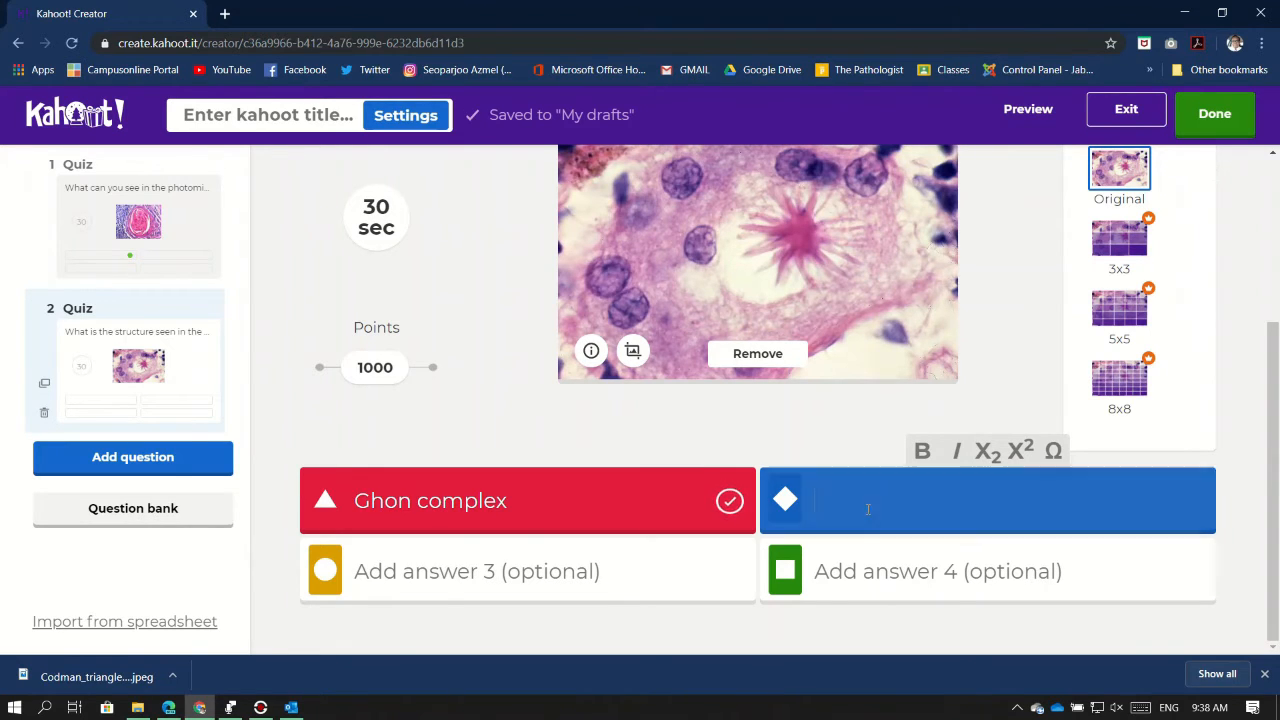
text(Asteroid )
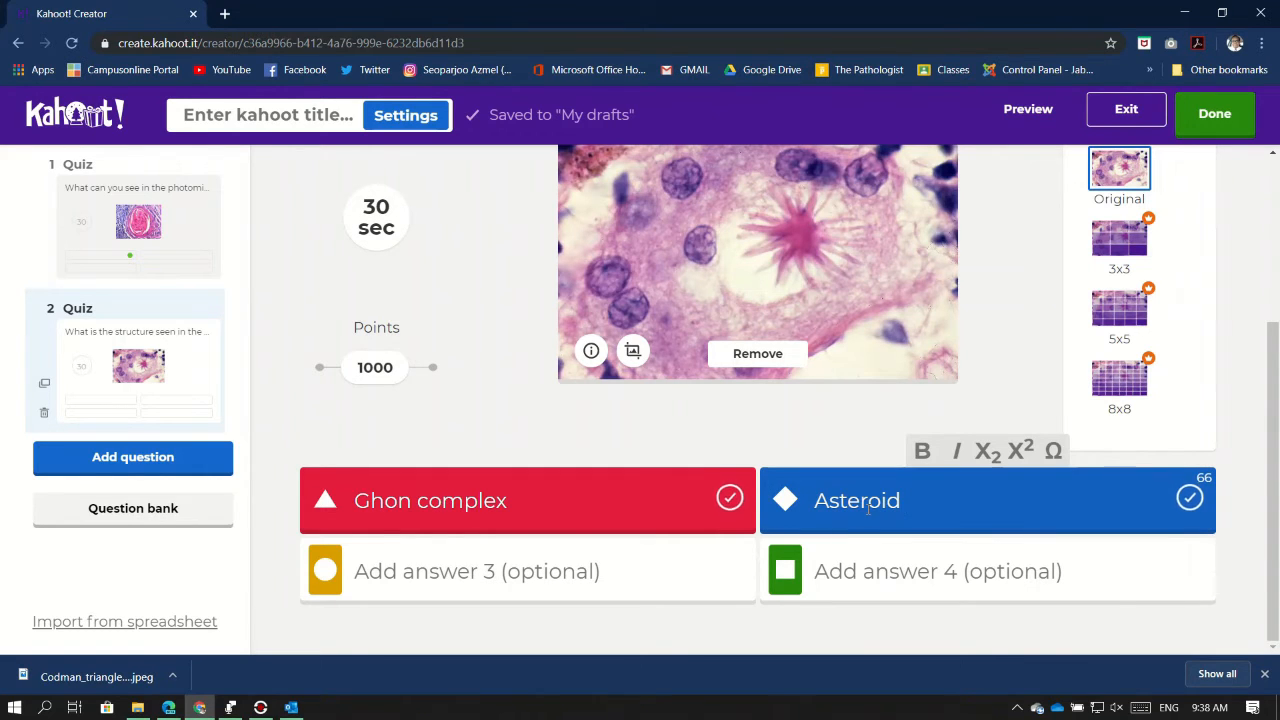
text(body)
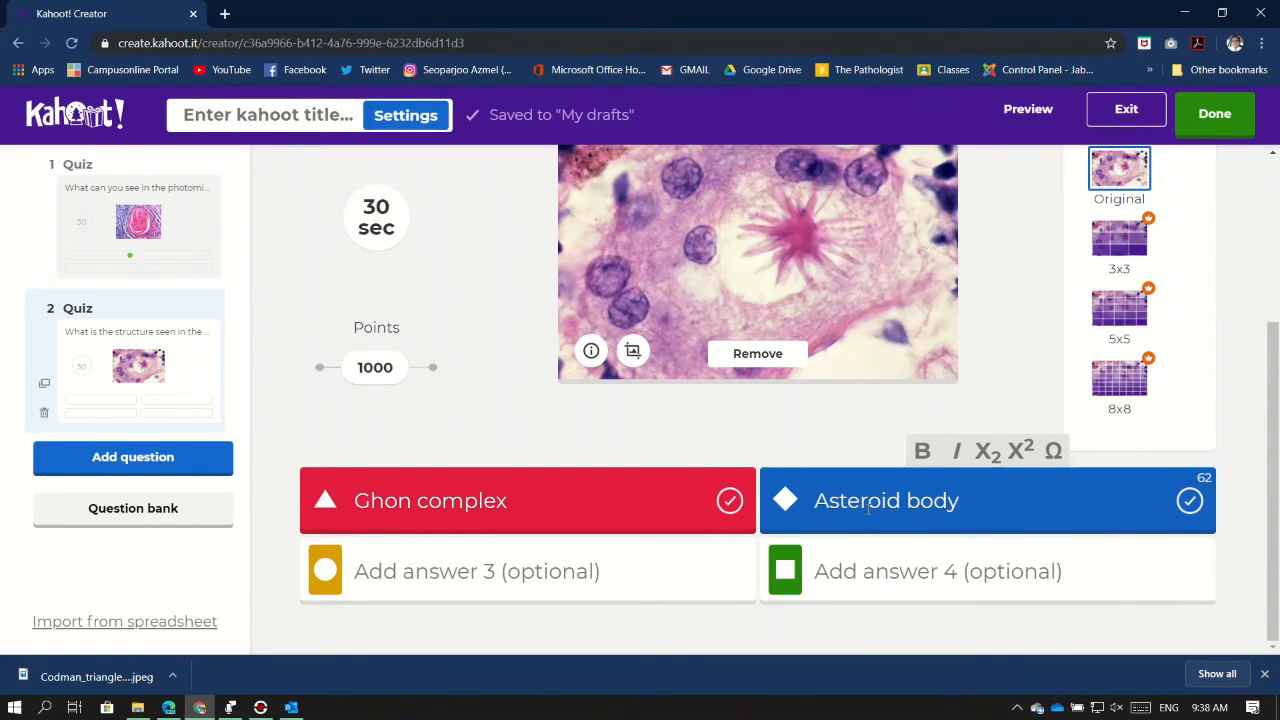
Enter the third and fourth answers, Aschoff body and Aschoff sinus
click(571, 575)
text(Aschoff body)
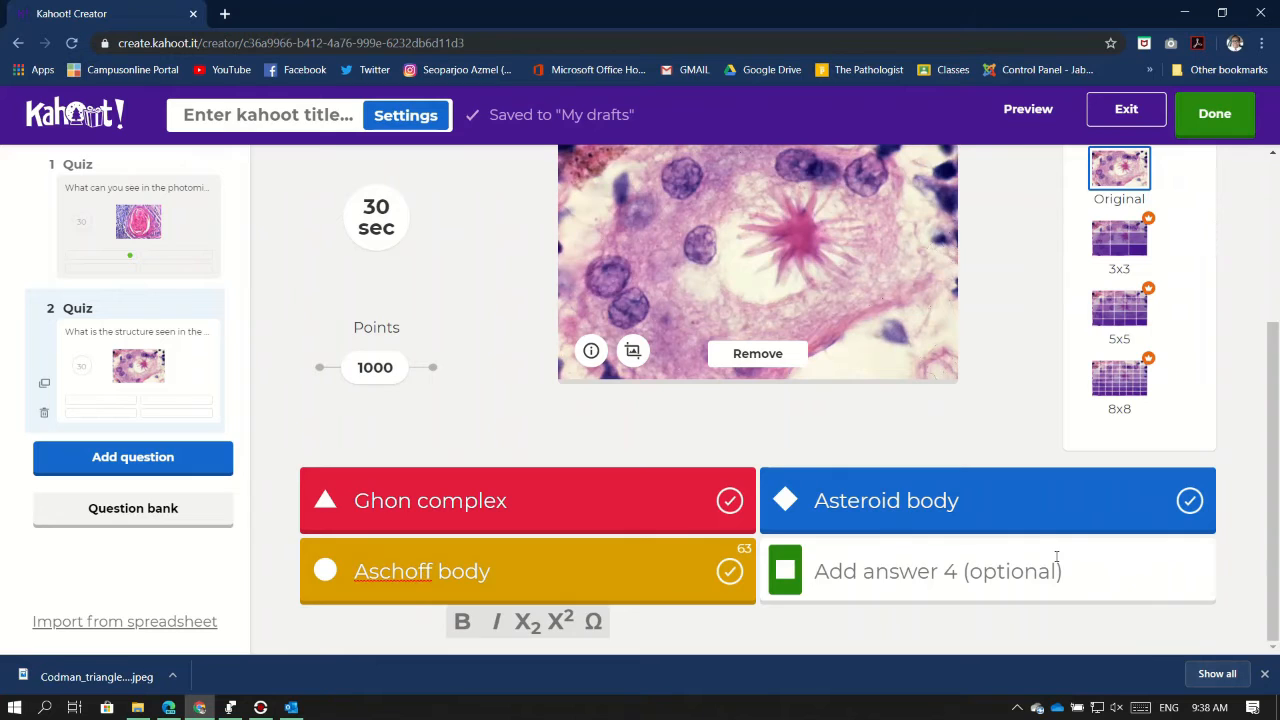
click(1056, 556)
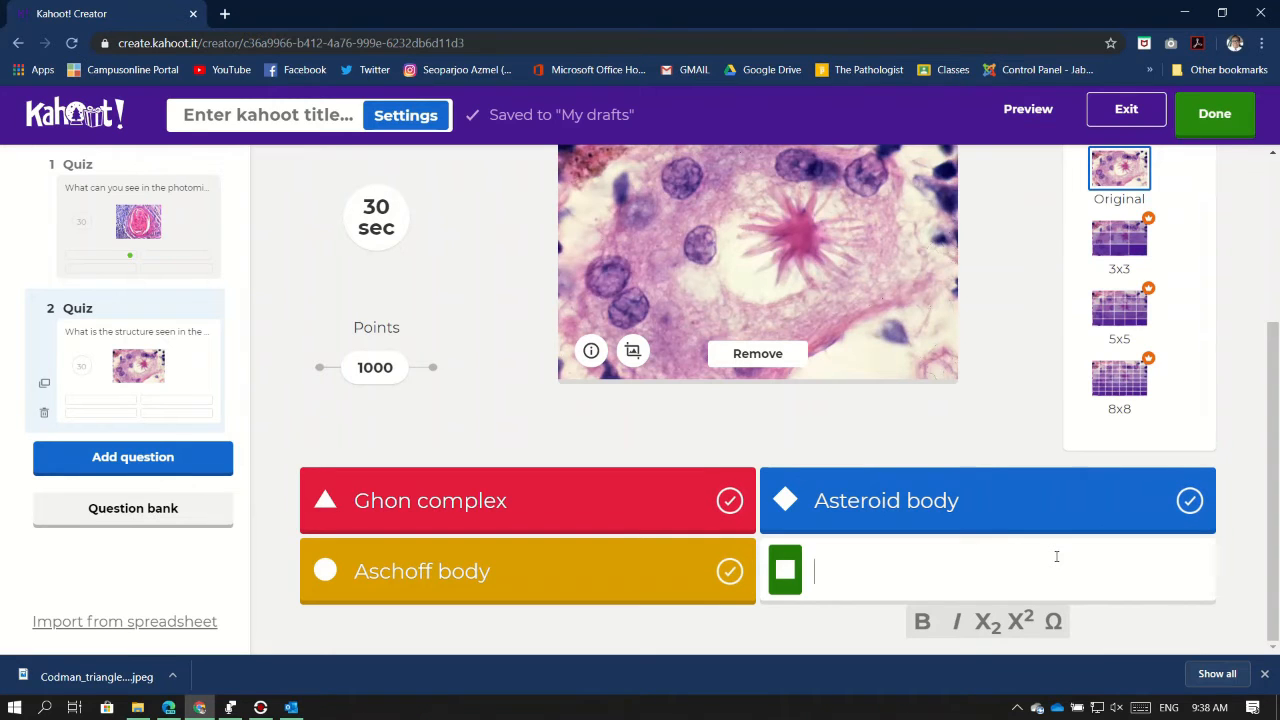
text(Asc)
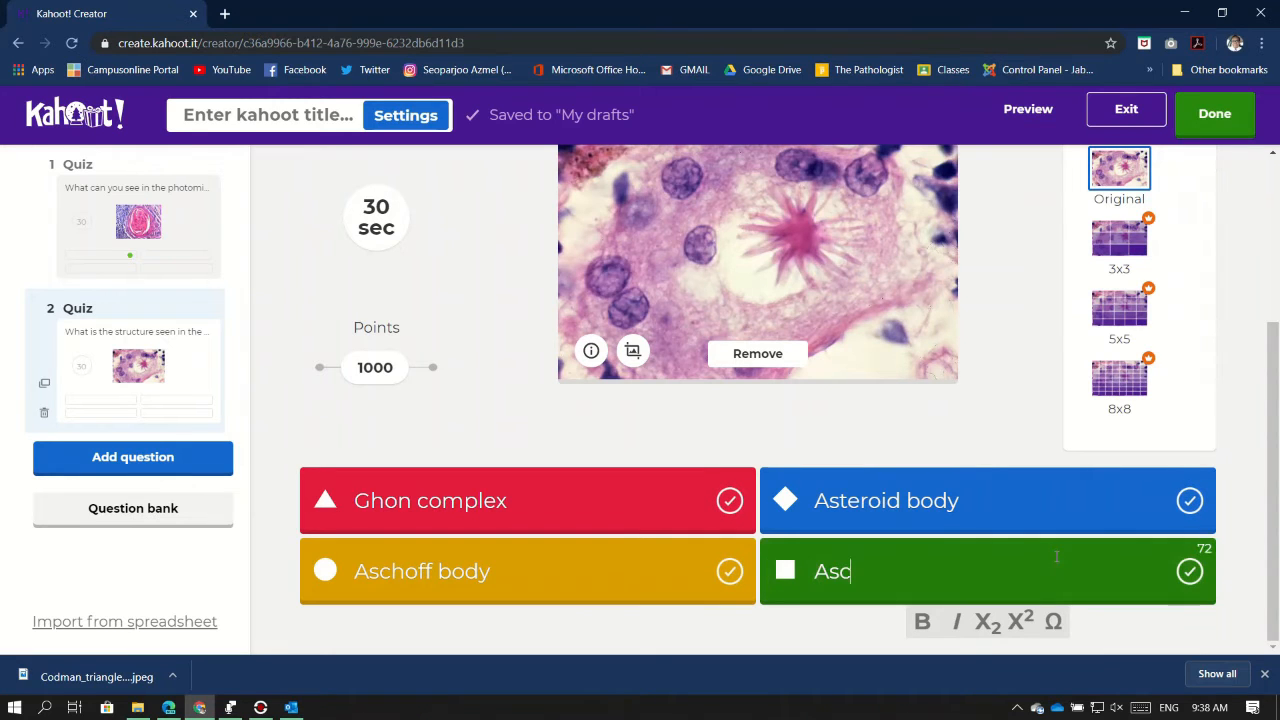
text(hoff sinus)
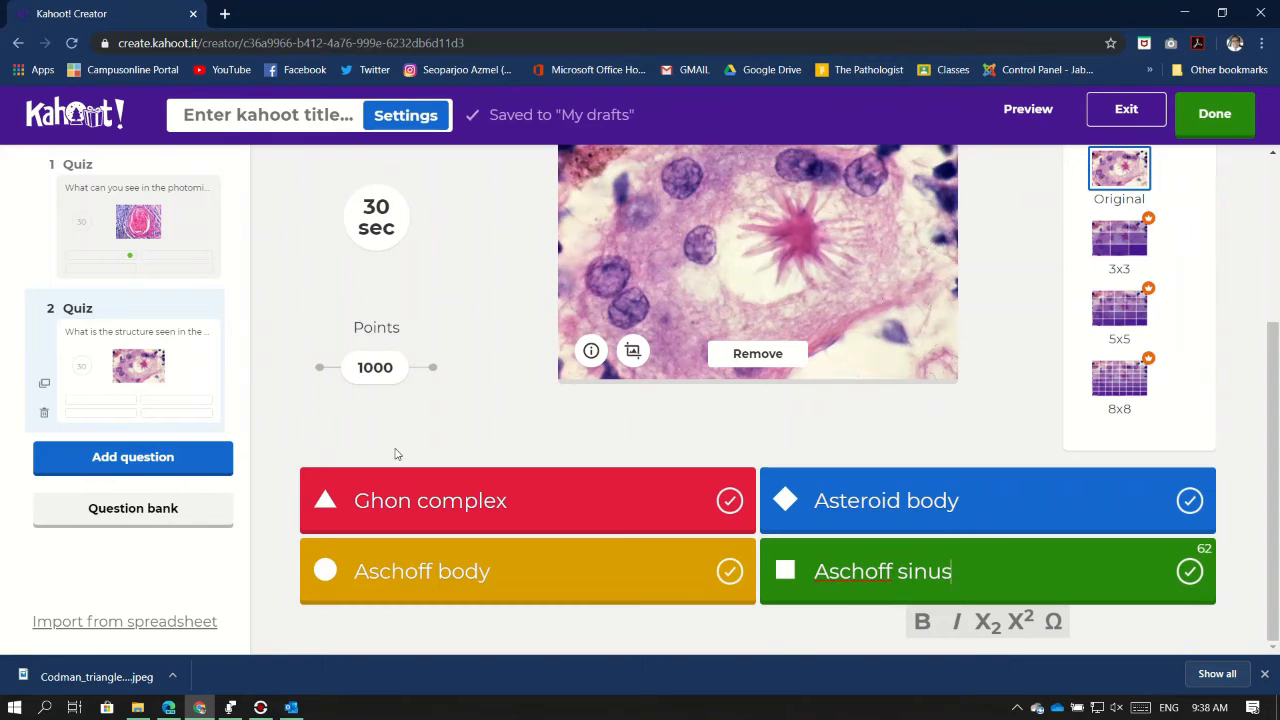
Tick Asteroid body as question 2's correct answer and return to the question
click(1189, 499)
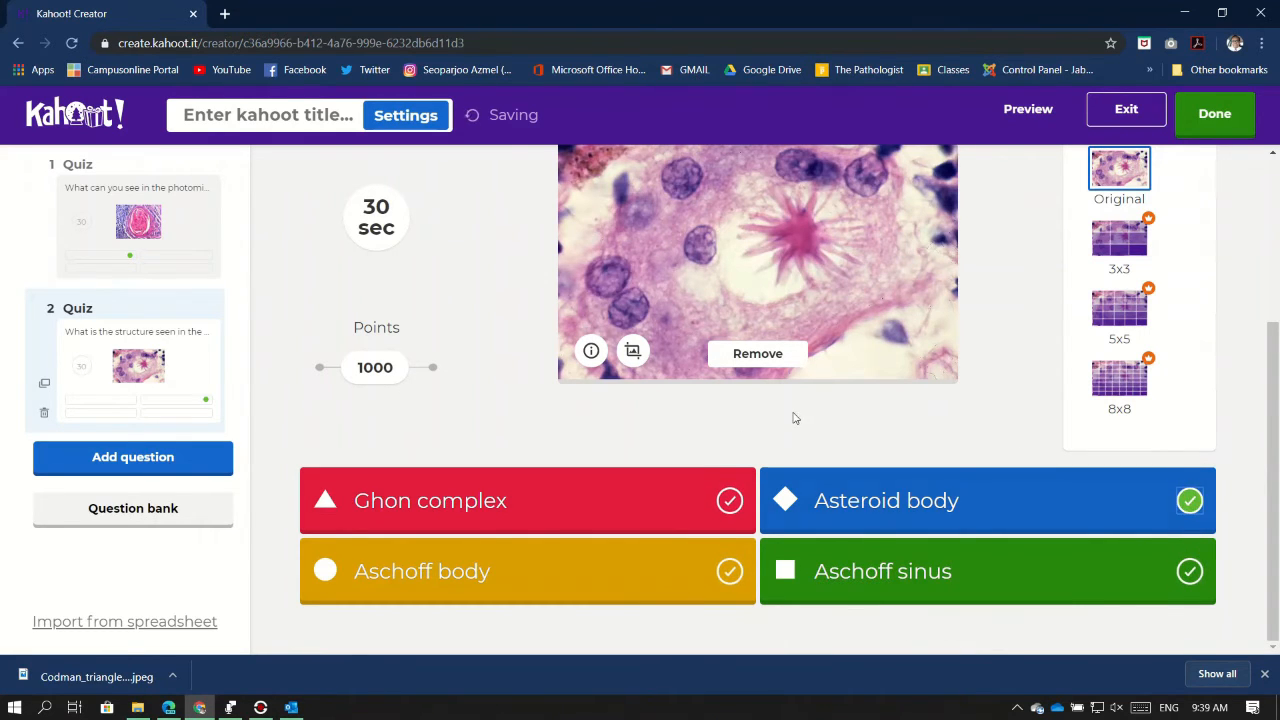
click(162, 458)
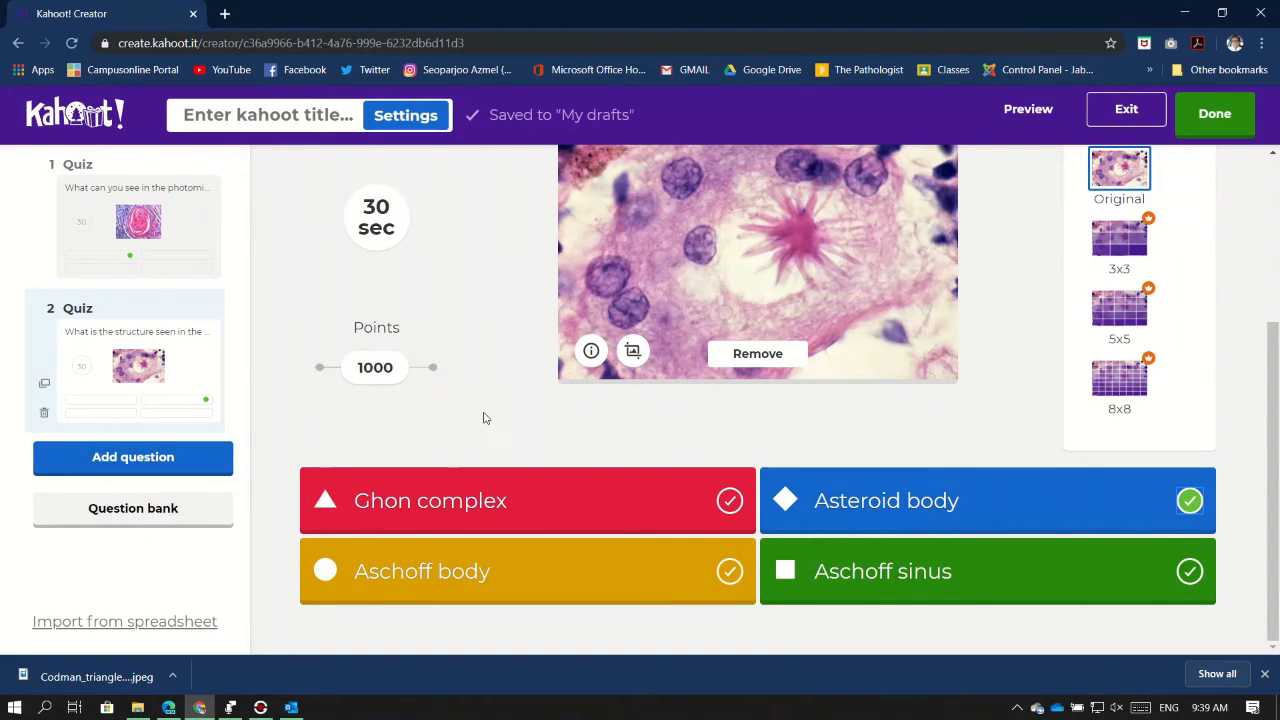
scroll(484, 418, up, 3)
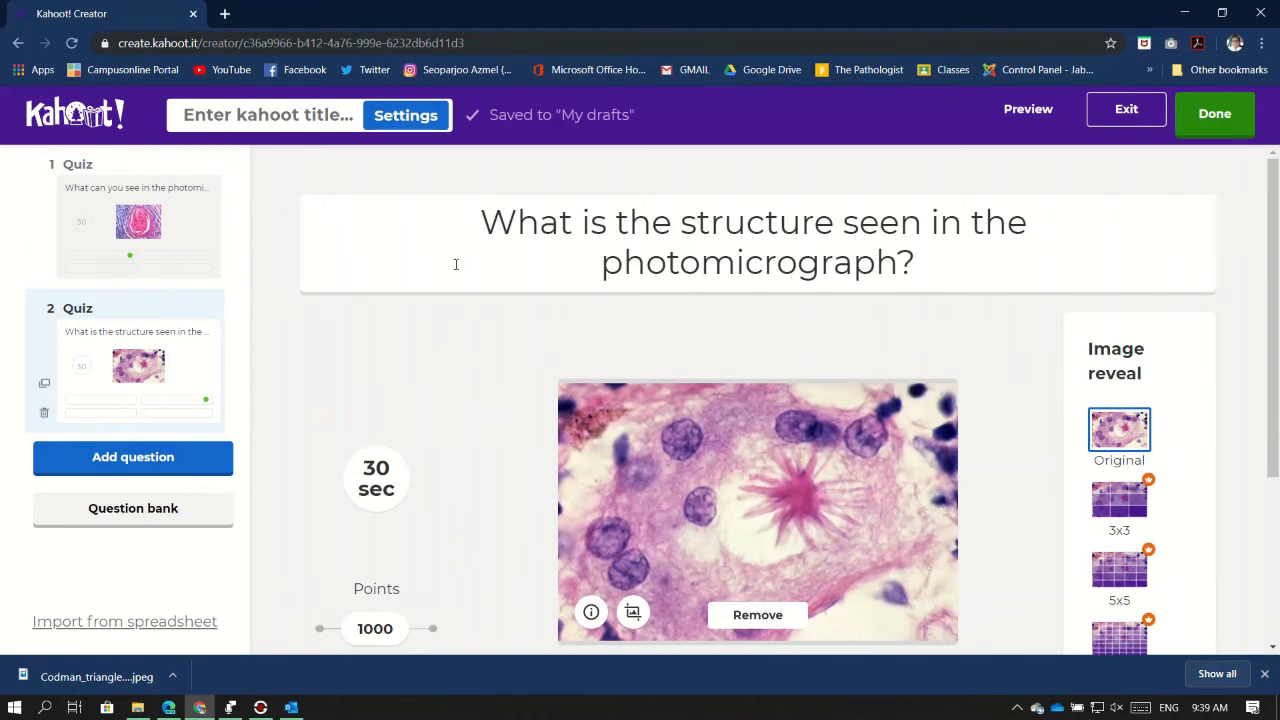
Finish editing, title the kahoot 'Sample 1' and confirm it for validation
click(1211, 113)
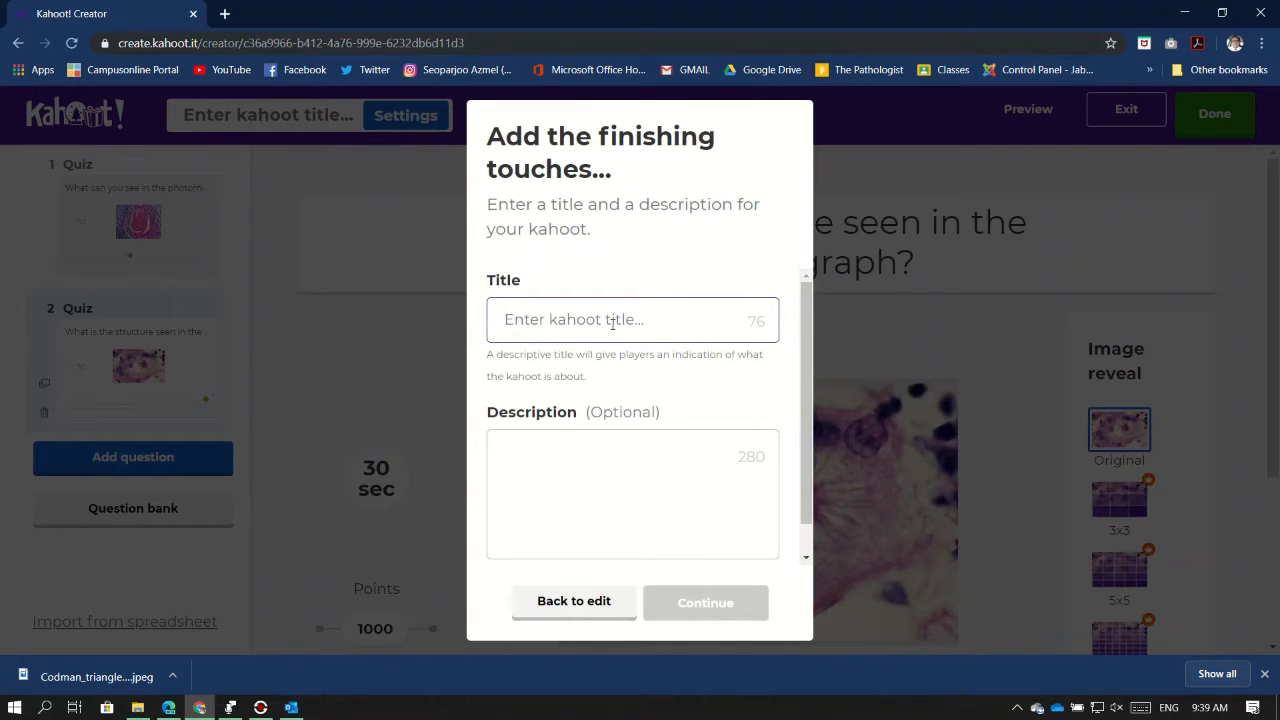
text(Sample 1)
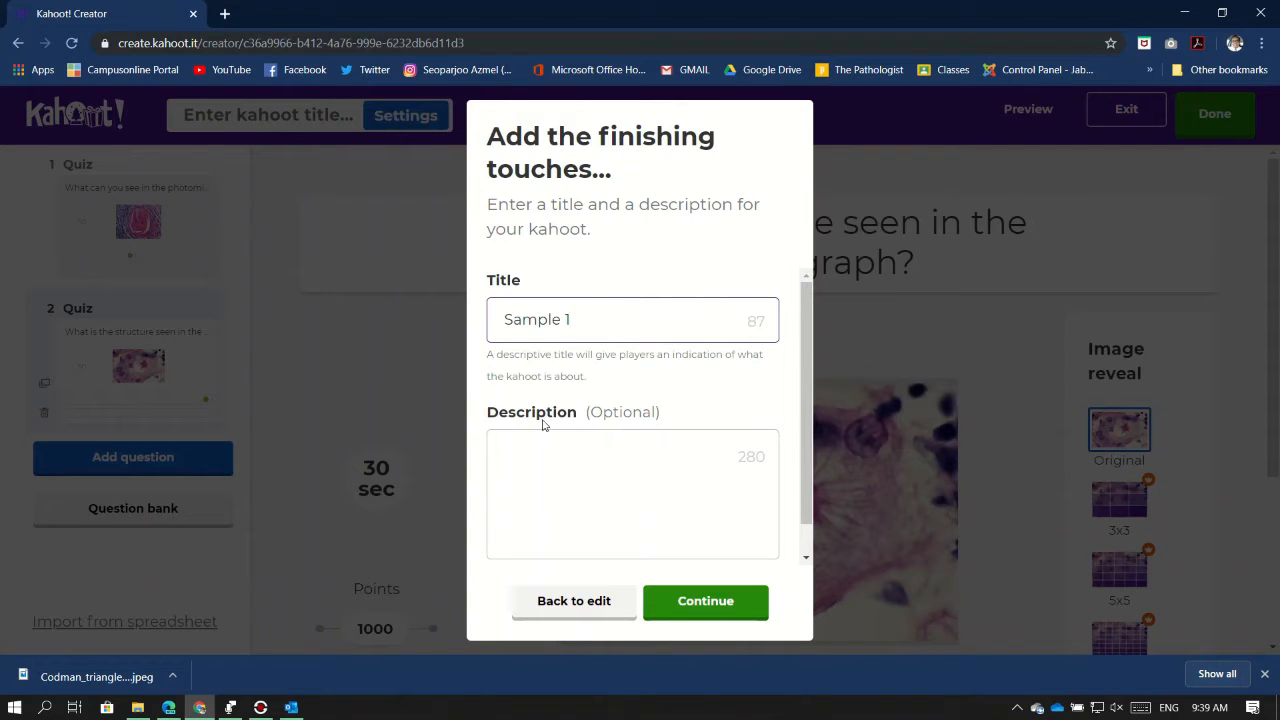
click(722, 597)
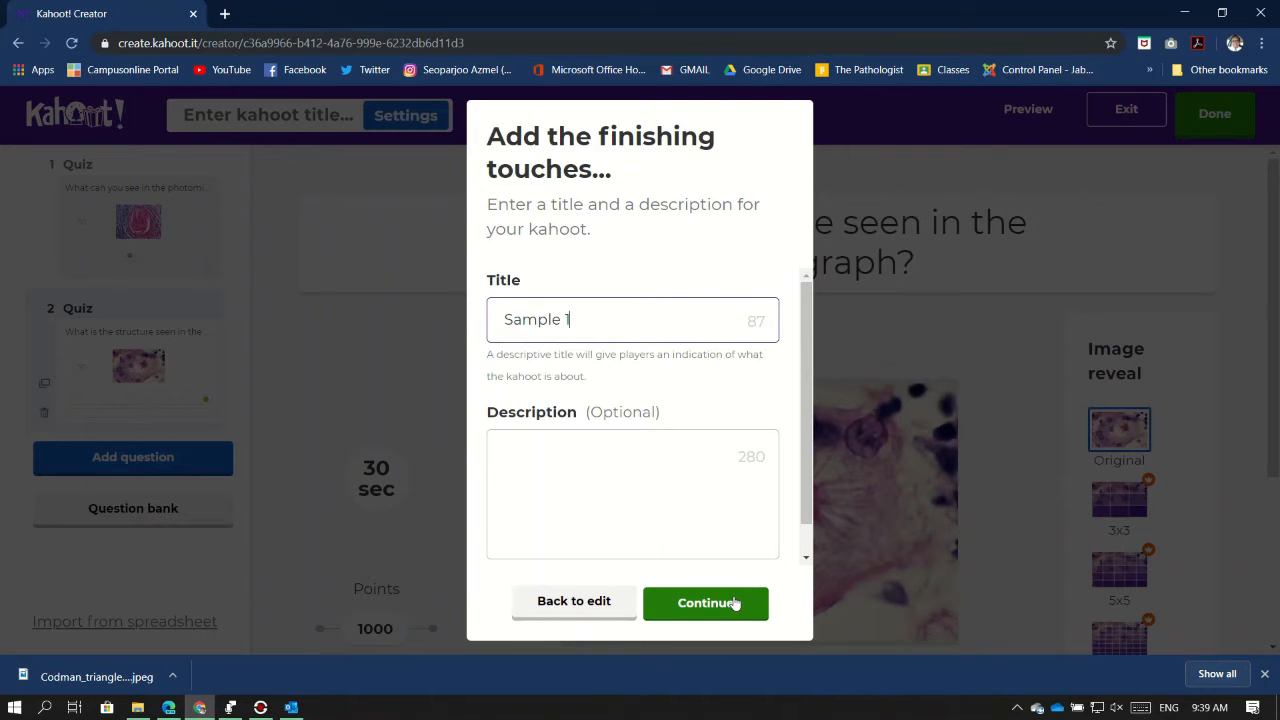
click(735, 602)
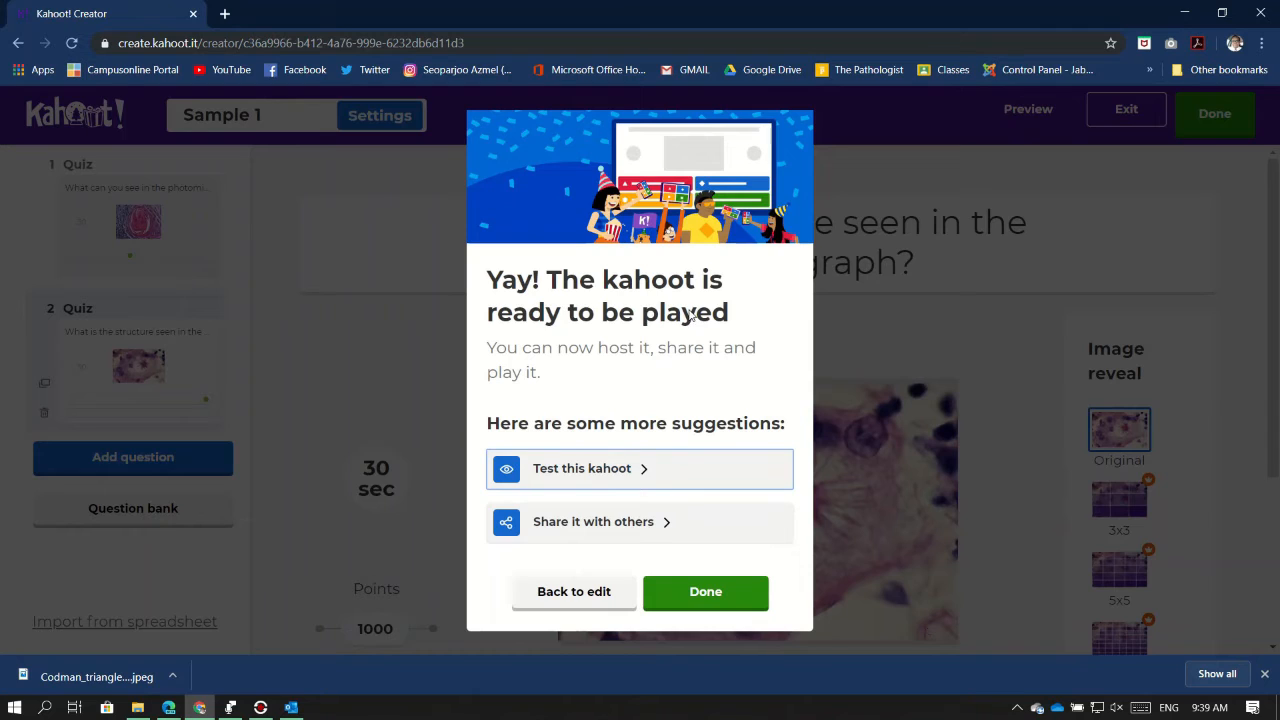
Open a test-play preview of Sample 1 and review its game options, all left off
click(591, 477)
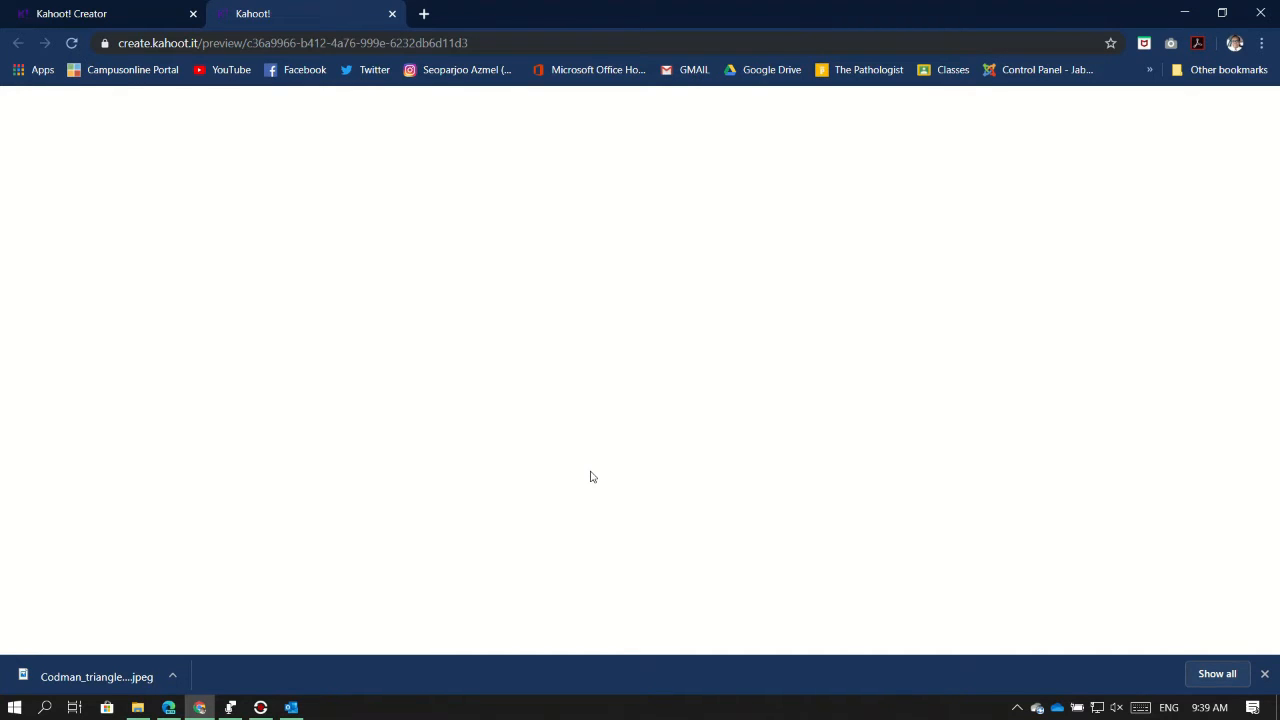
click(1264, 674)
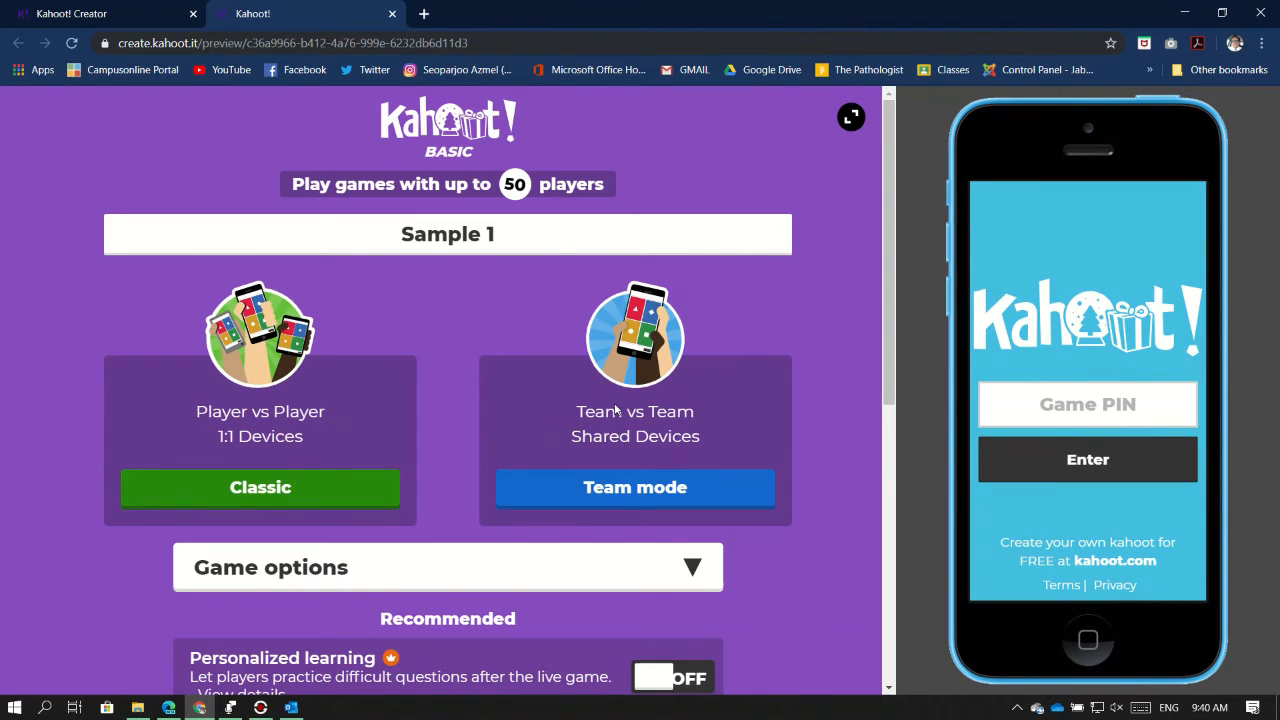
click(690, 568)
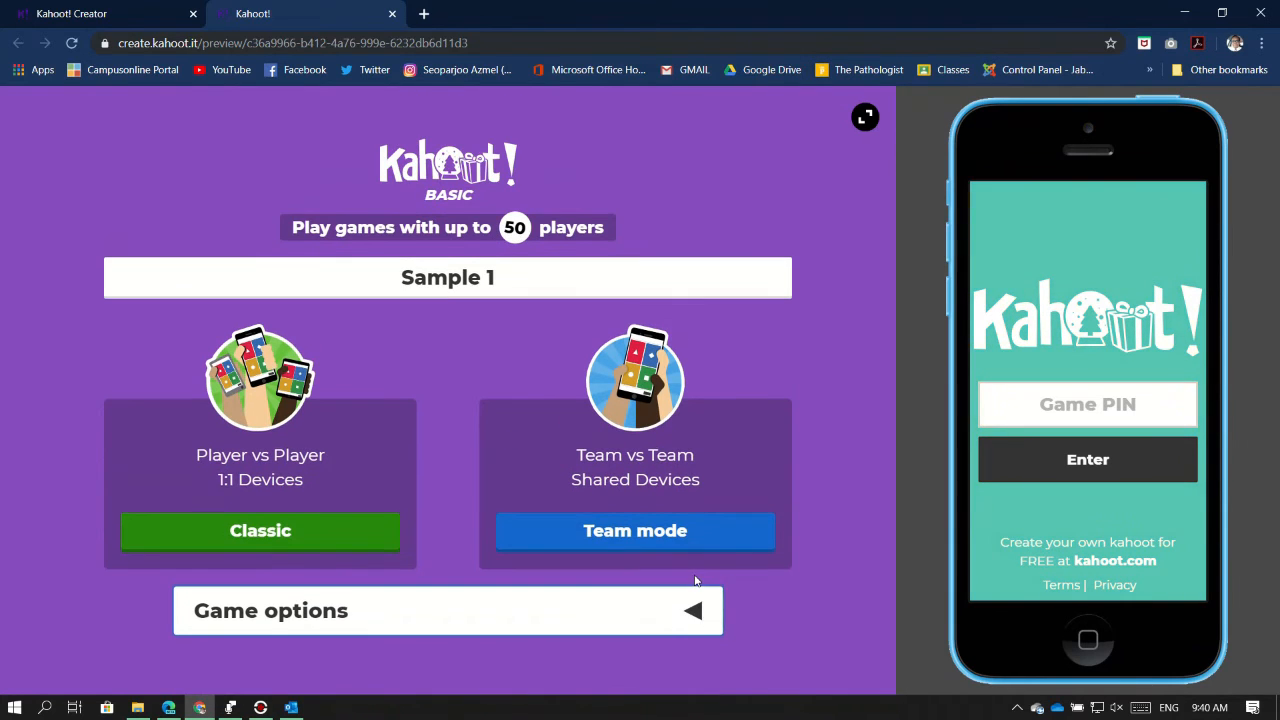
click(693, 610)
scroll(814, 552, down, 5)
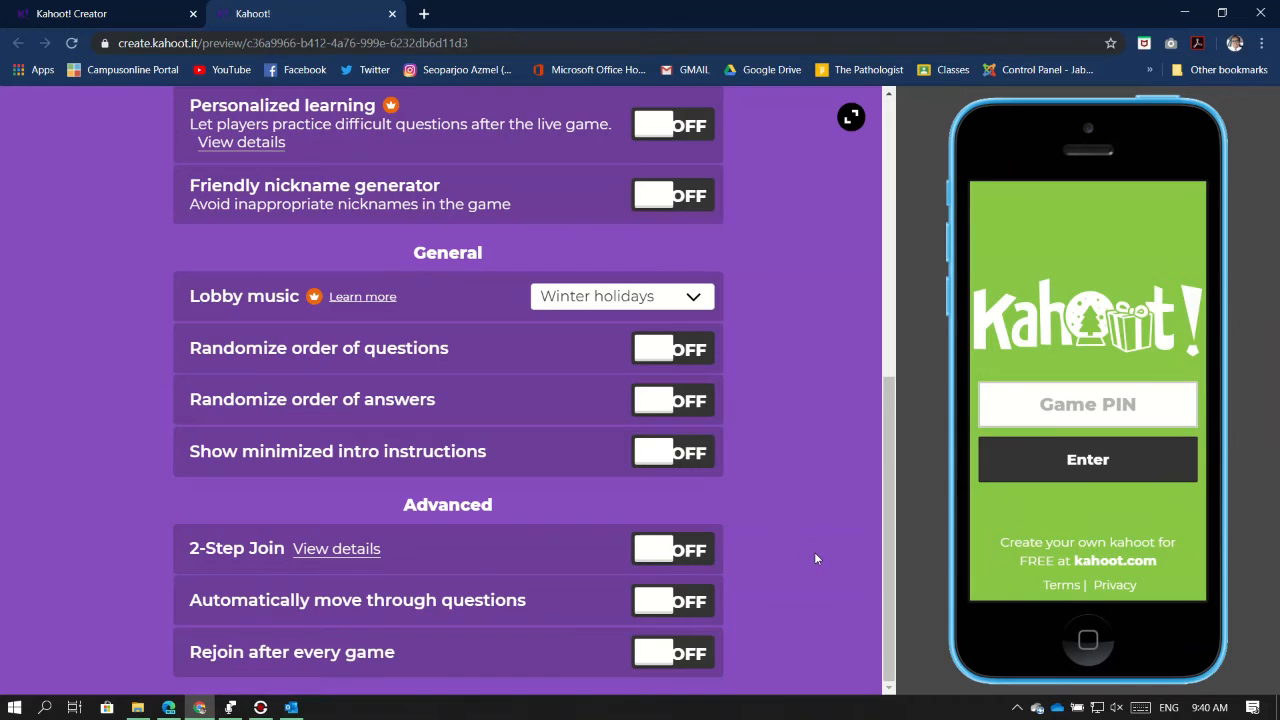
scroll(814, 552, up, 6)
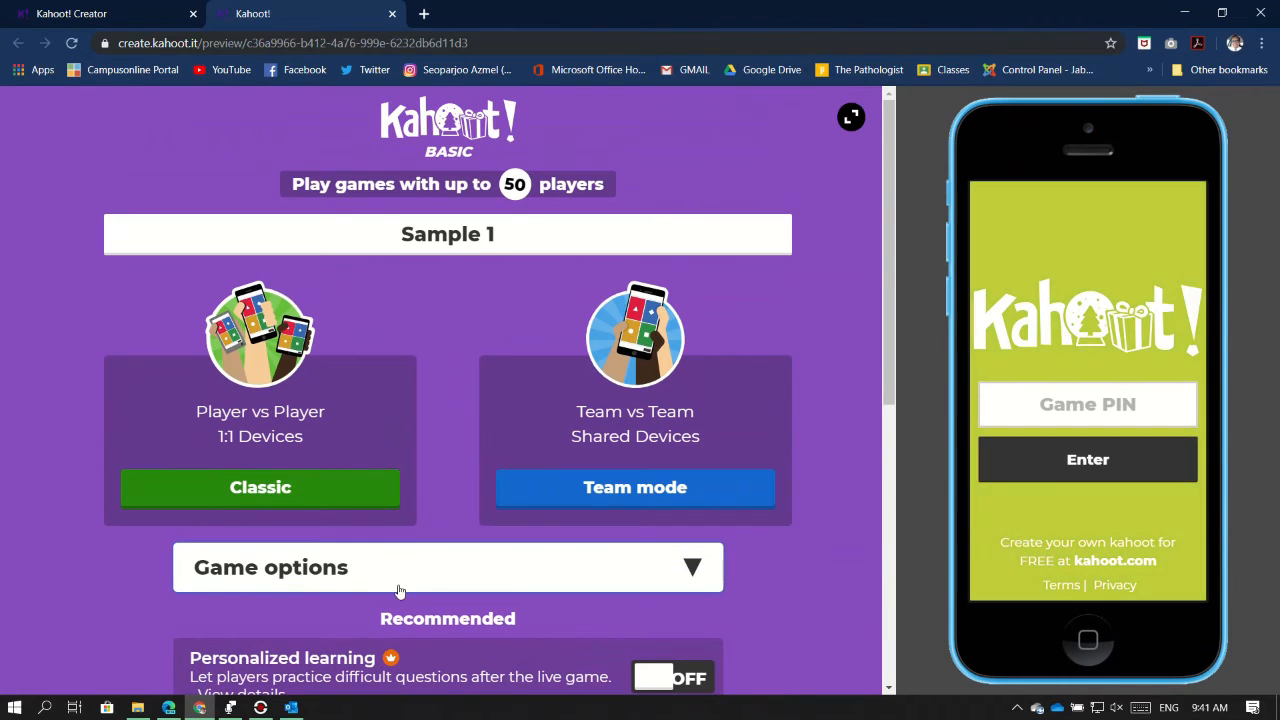
scroll(380, 397, down, 5)
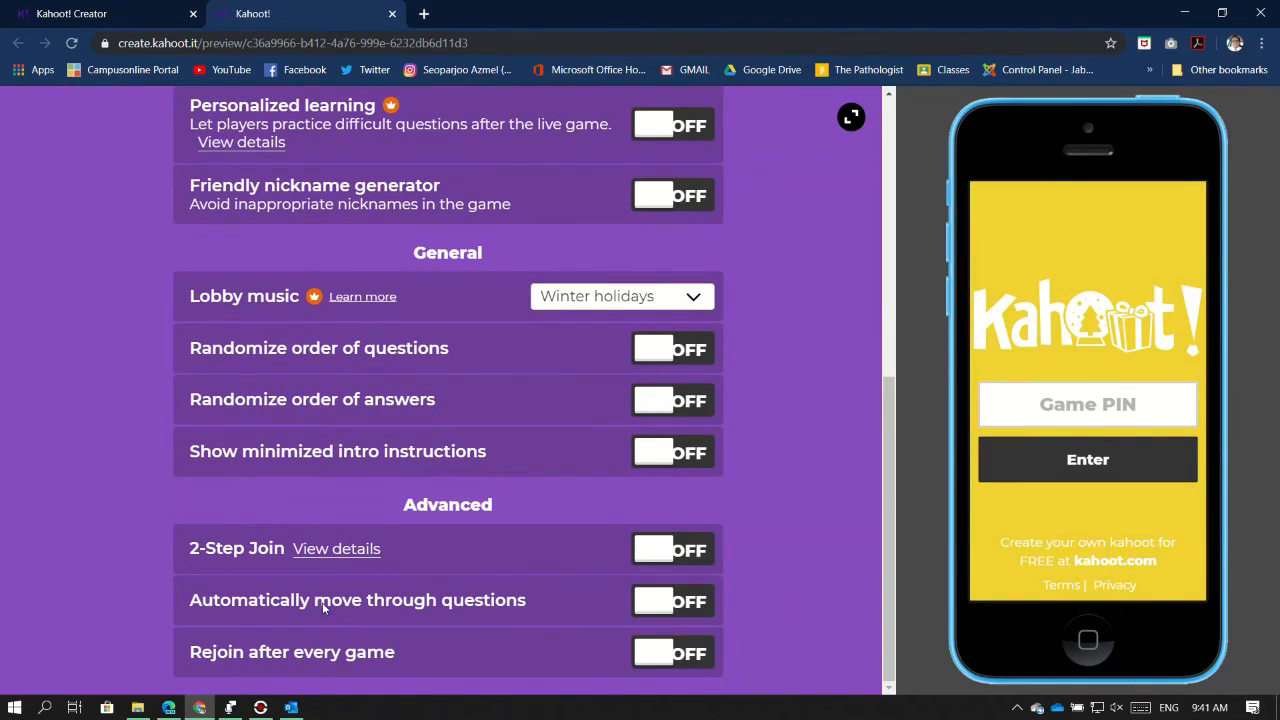
scroll(734, 473, up, 5)
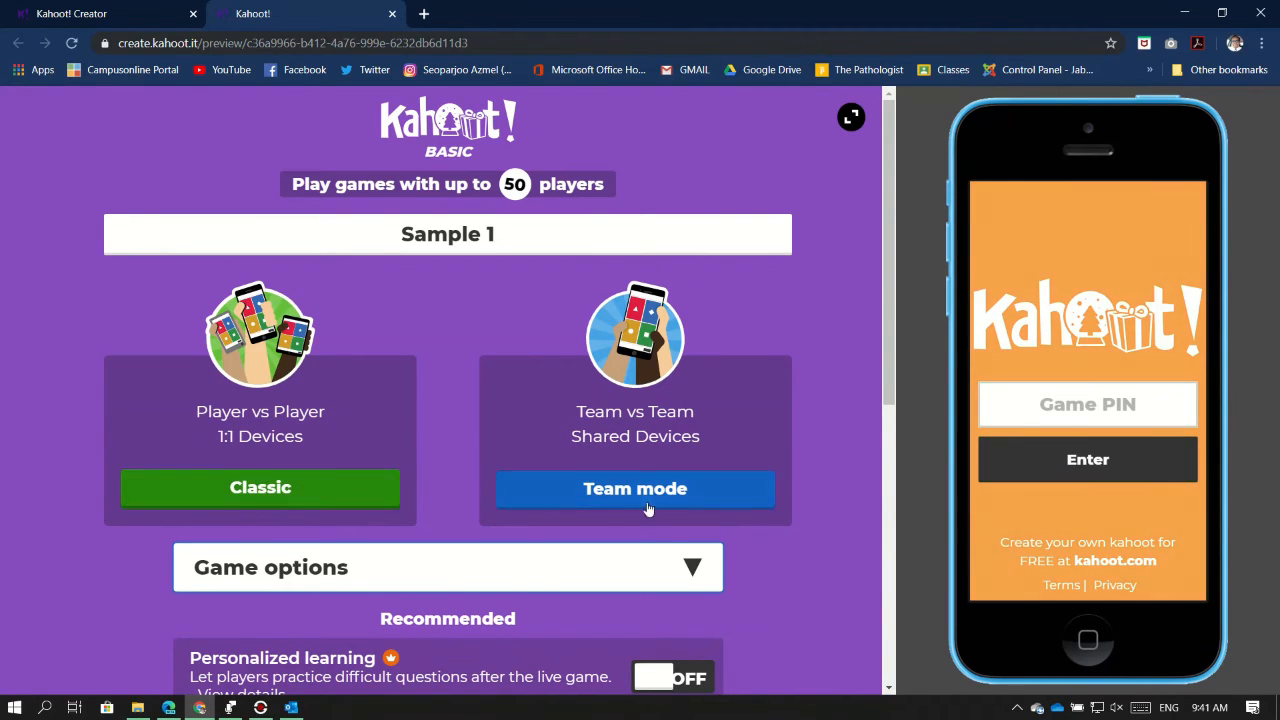
Start a Classic game and highlight the join web address and Game PIN wording
click(296, 505)
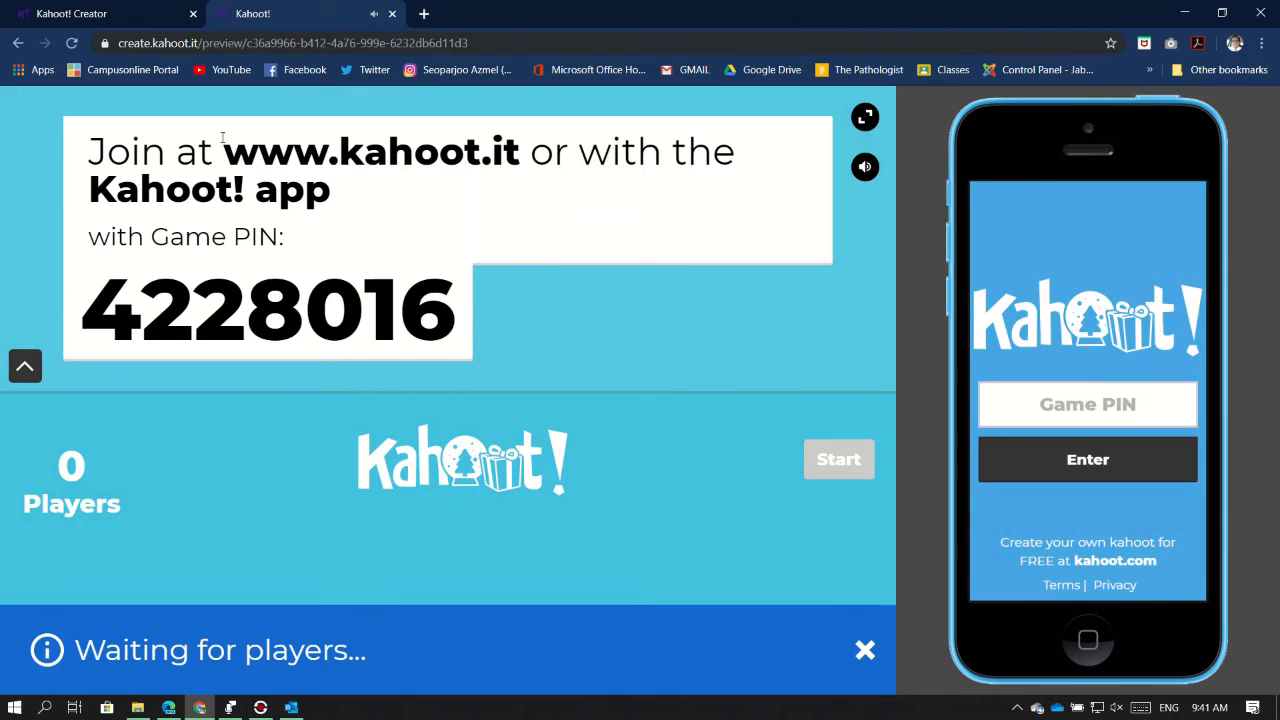
drag(222, 150, 520, 152)
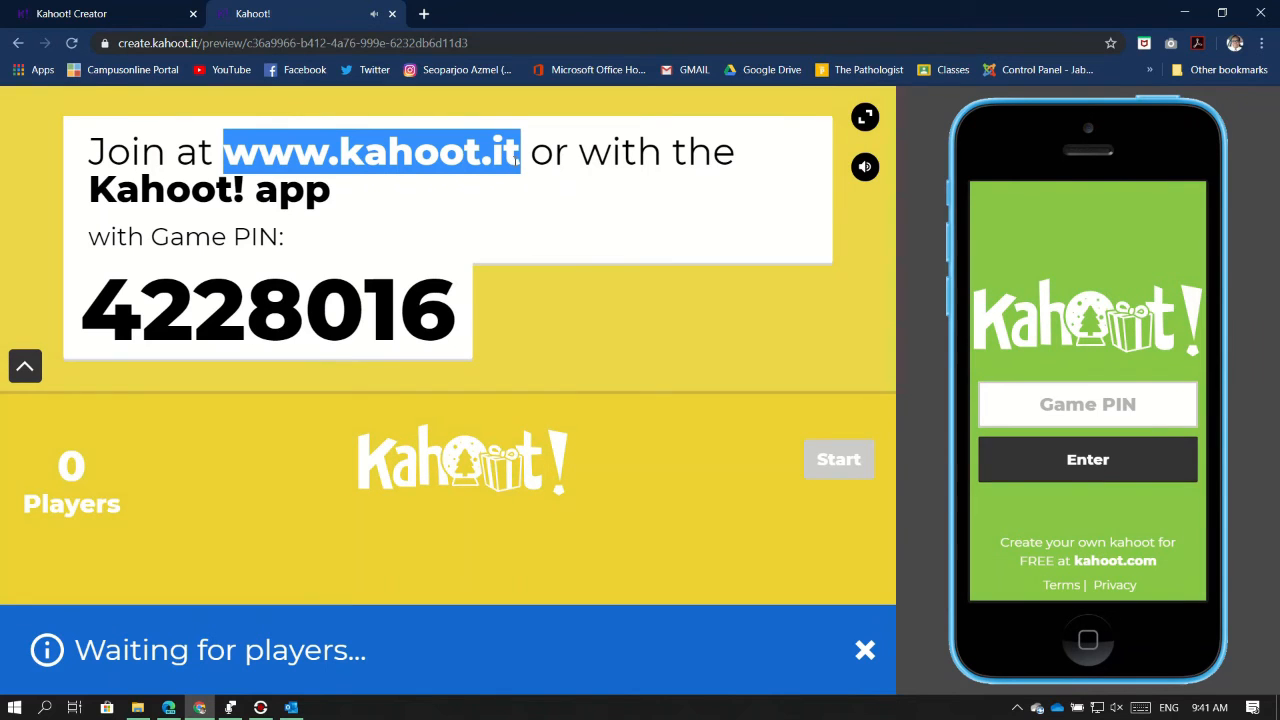
drag(92, 195, 332, 205)
click(332, 205)
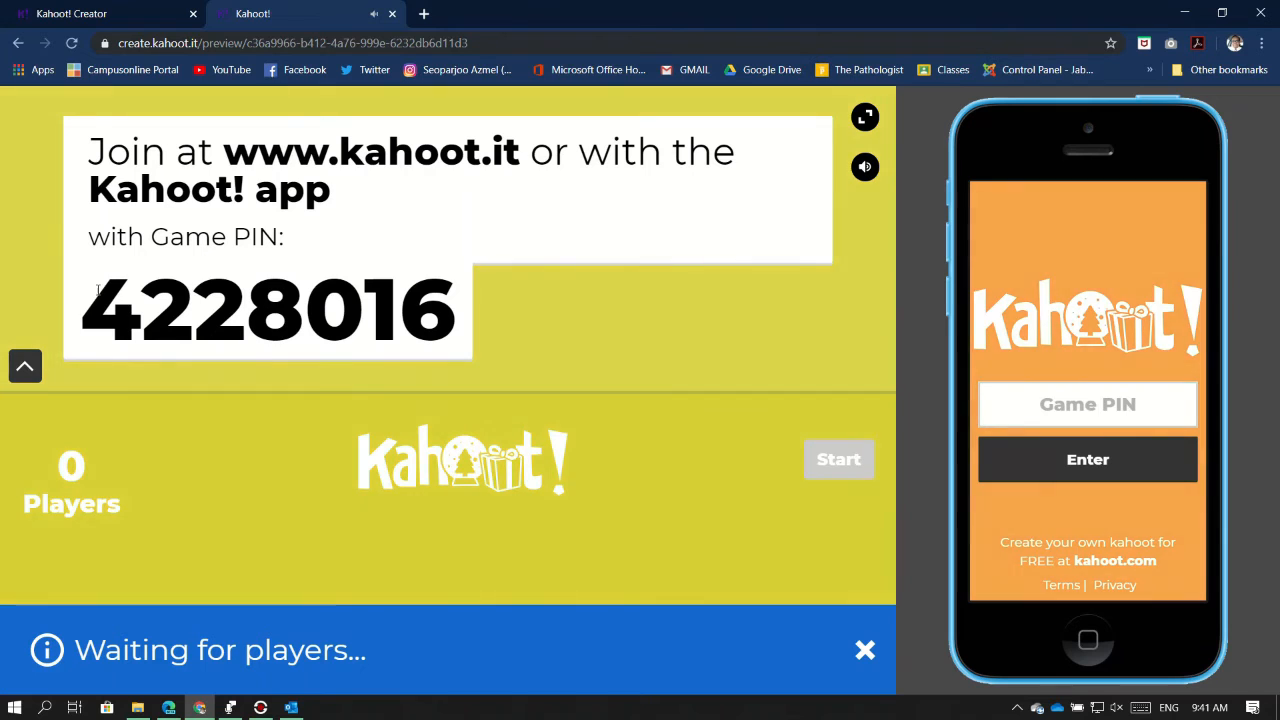
Highlight Game PIN 4228016 and enter it in the phone preview's Game PIN field
drag(84, 300, 465, 328)
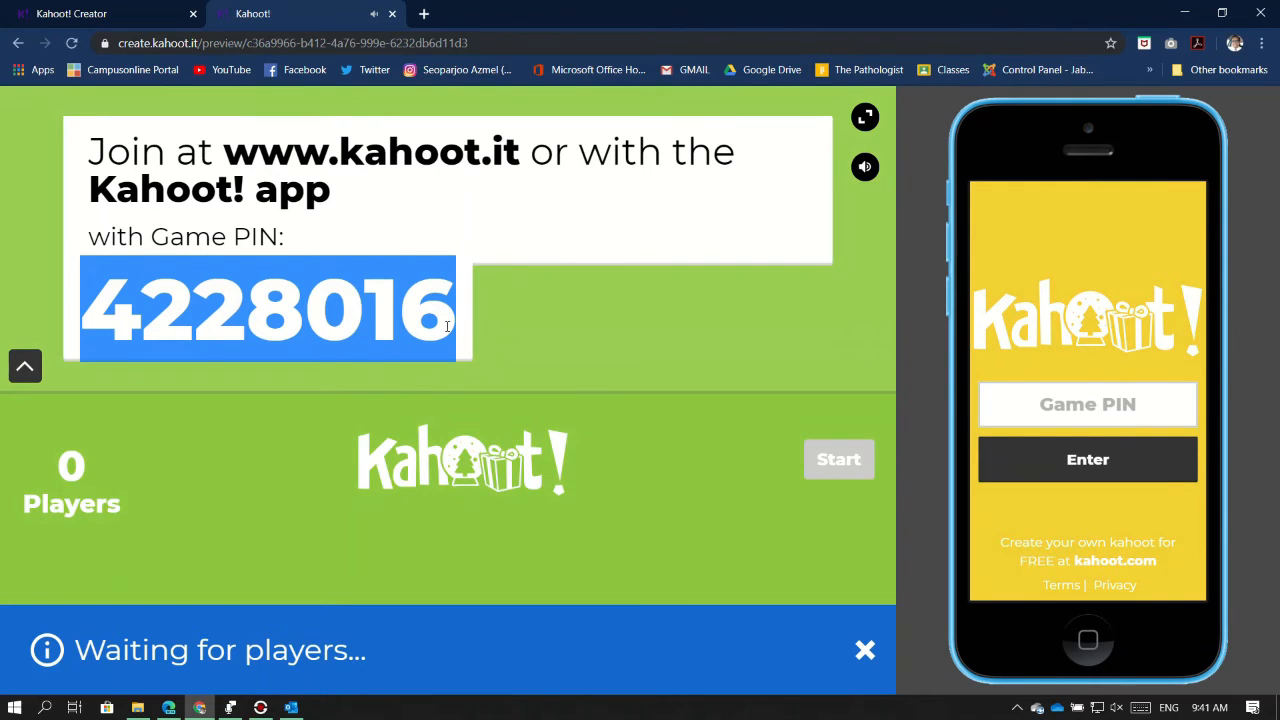
click(1110, 405)
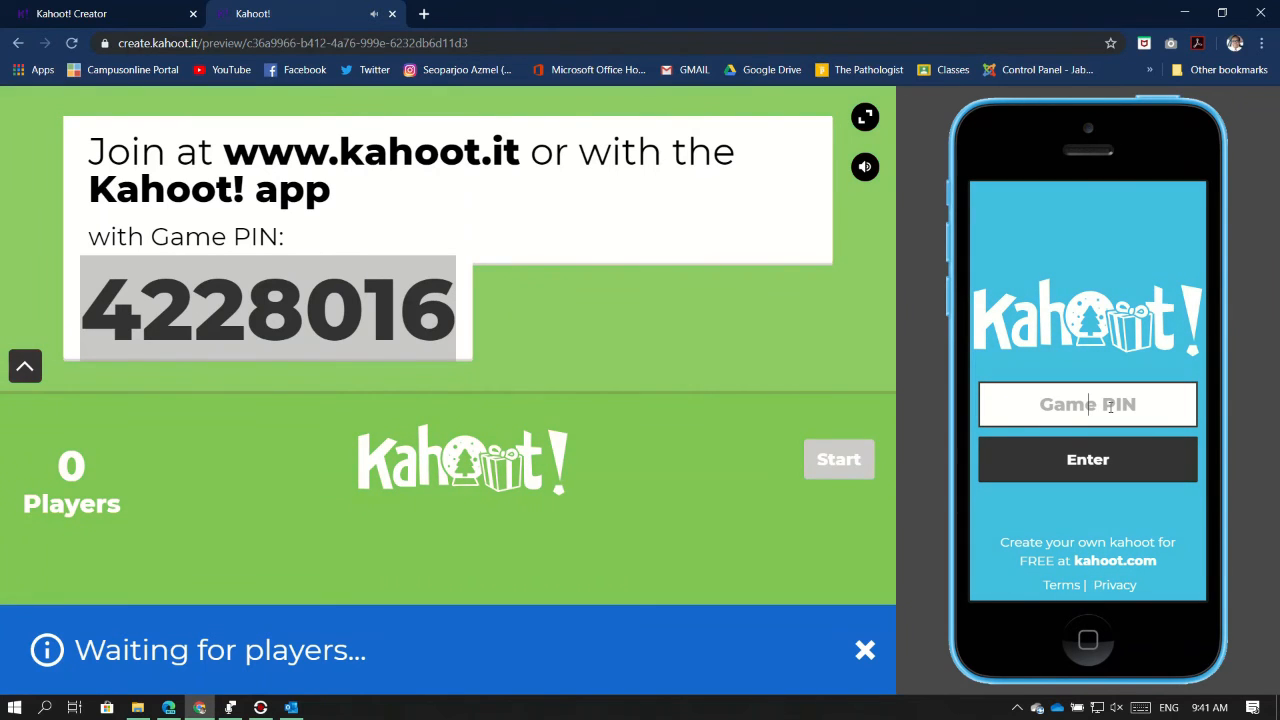
text(4228016)
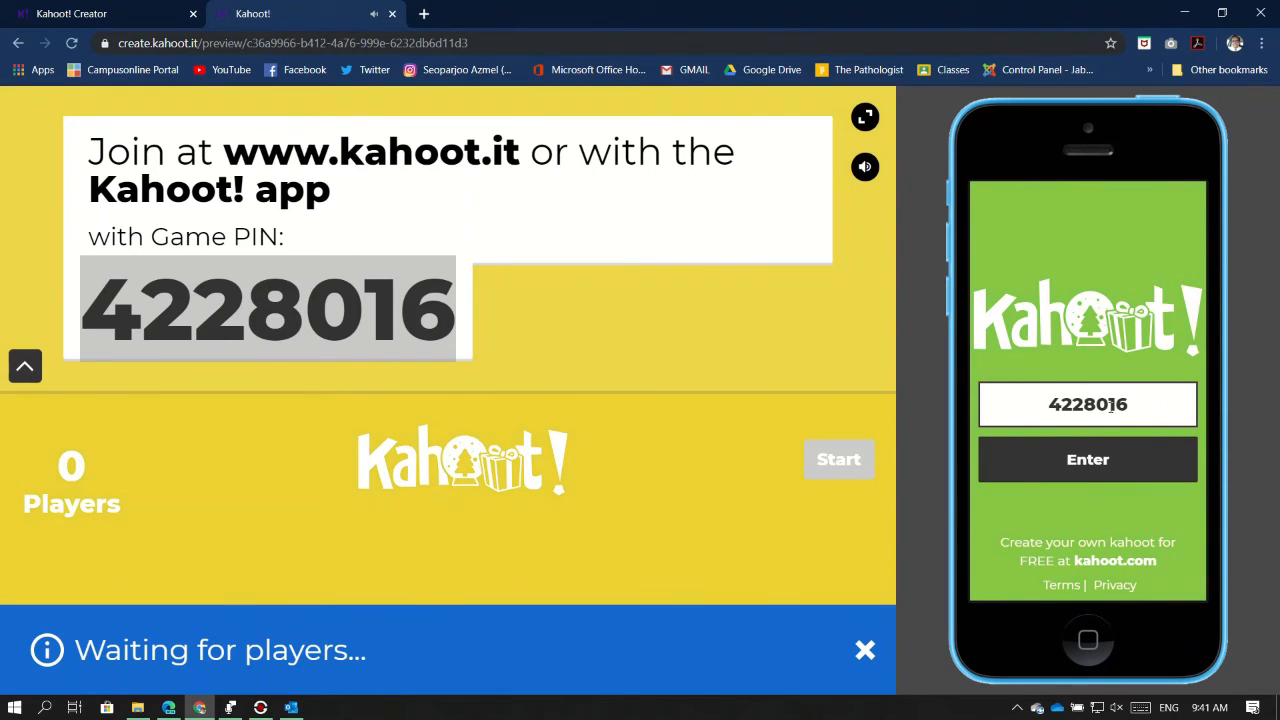
Submit PIN 4228016 on the phone and join the lobby with nickname 'joe'
click(1118, 462)
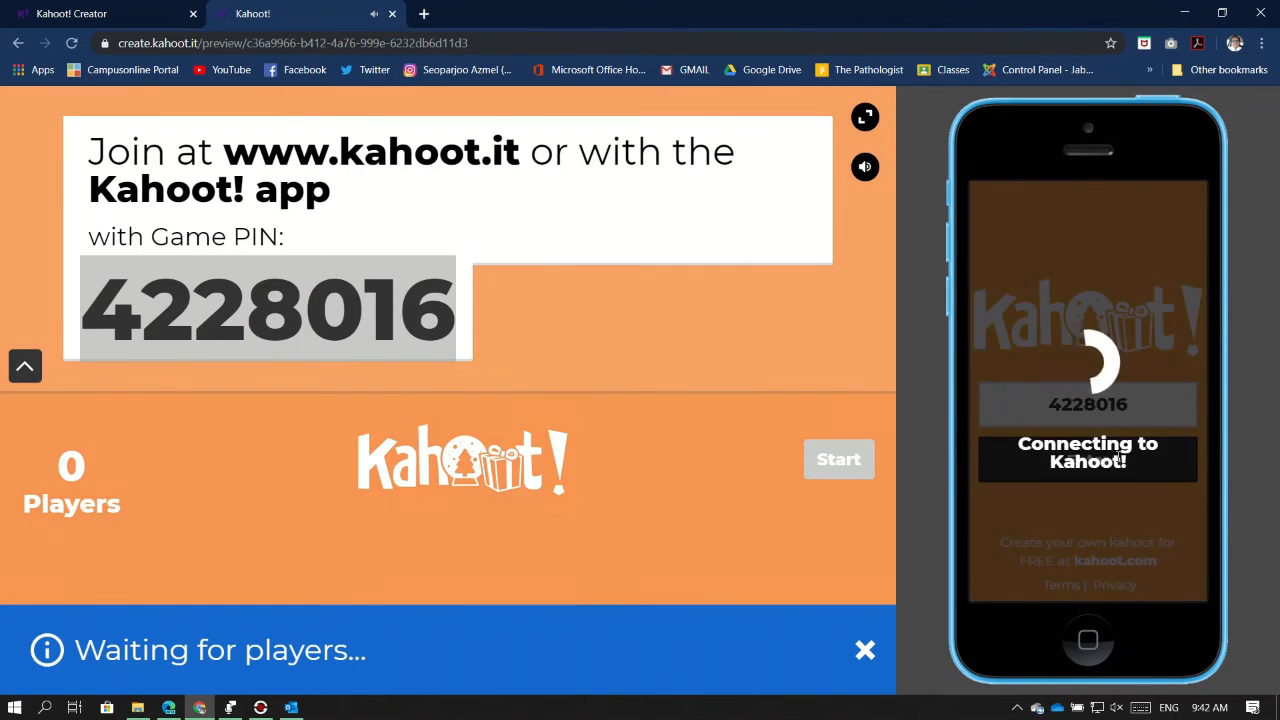
click(1122, 404)
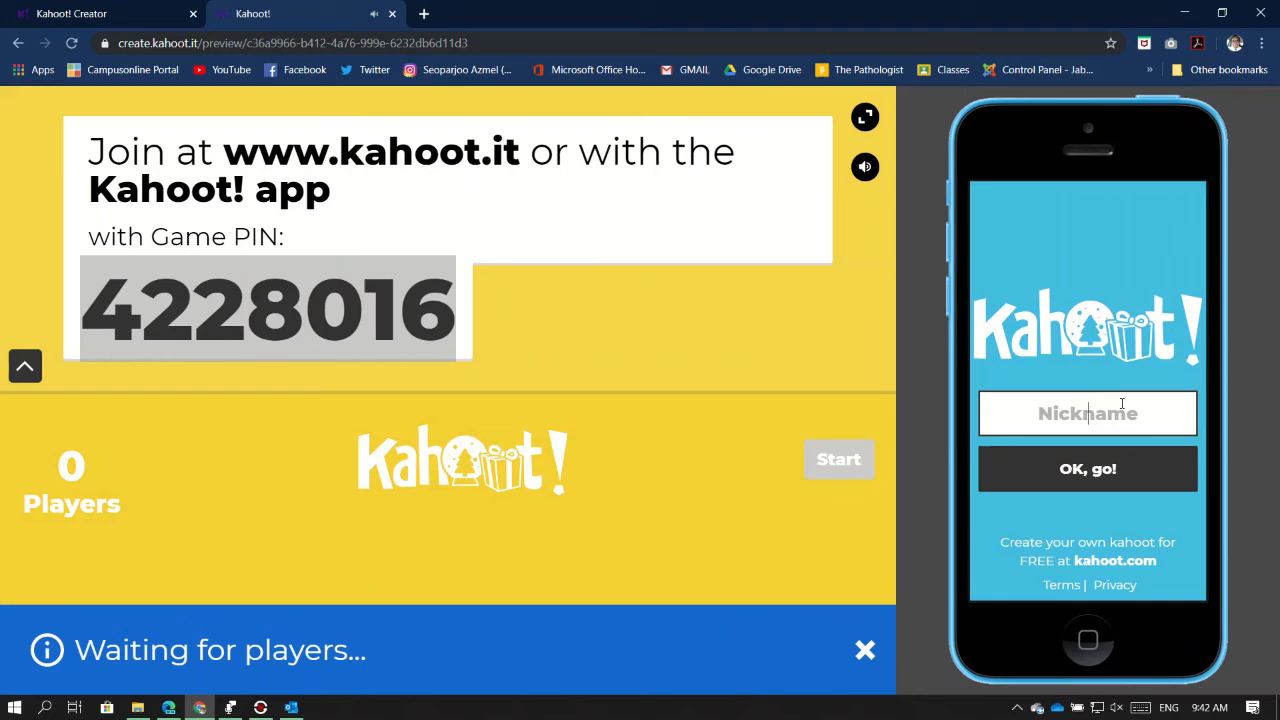
text(jo)
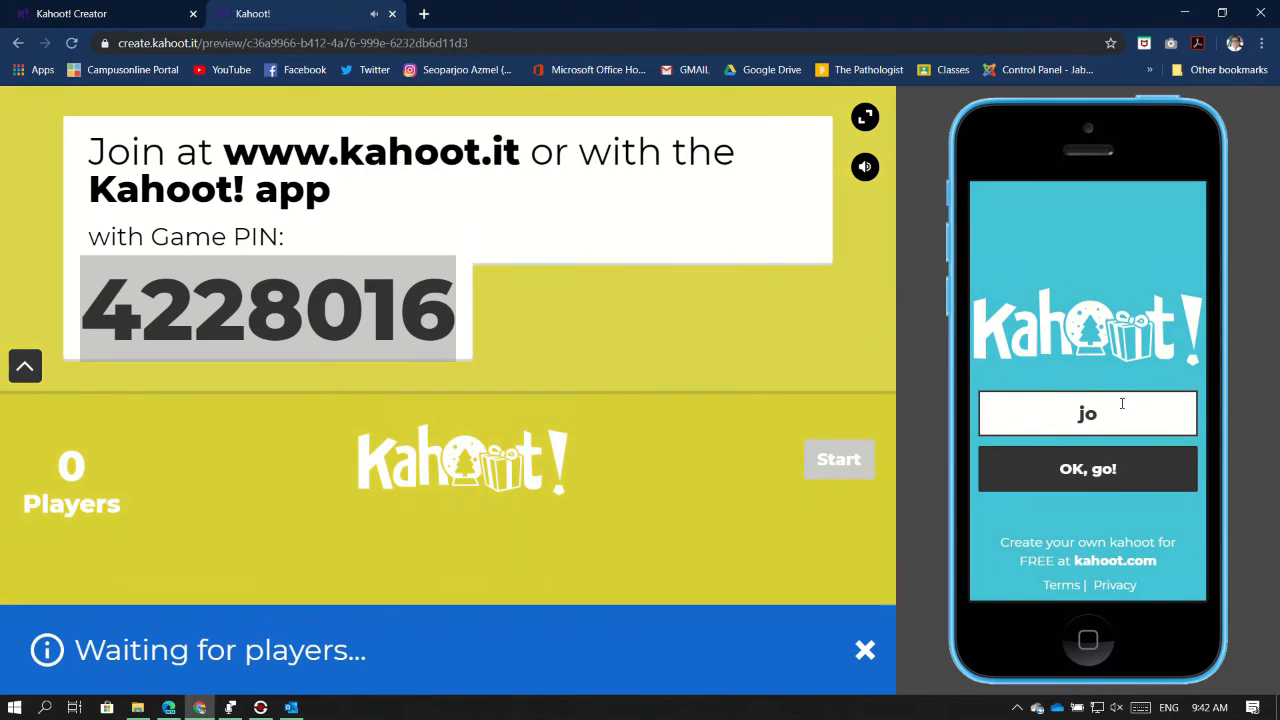
text(e)
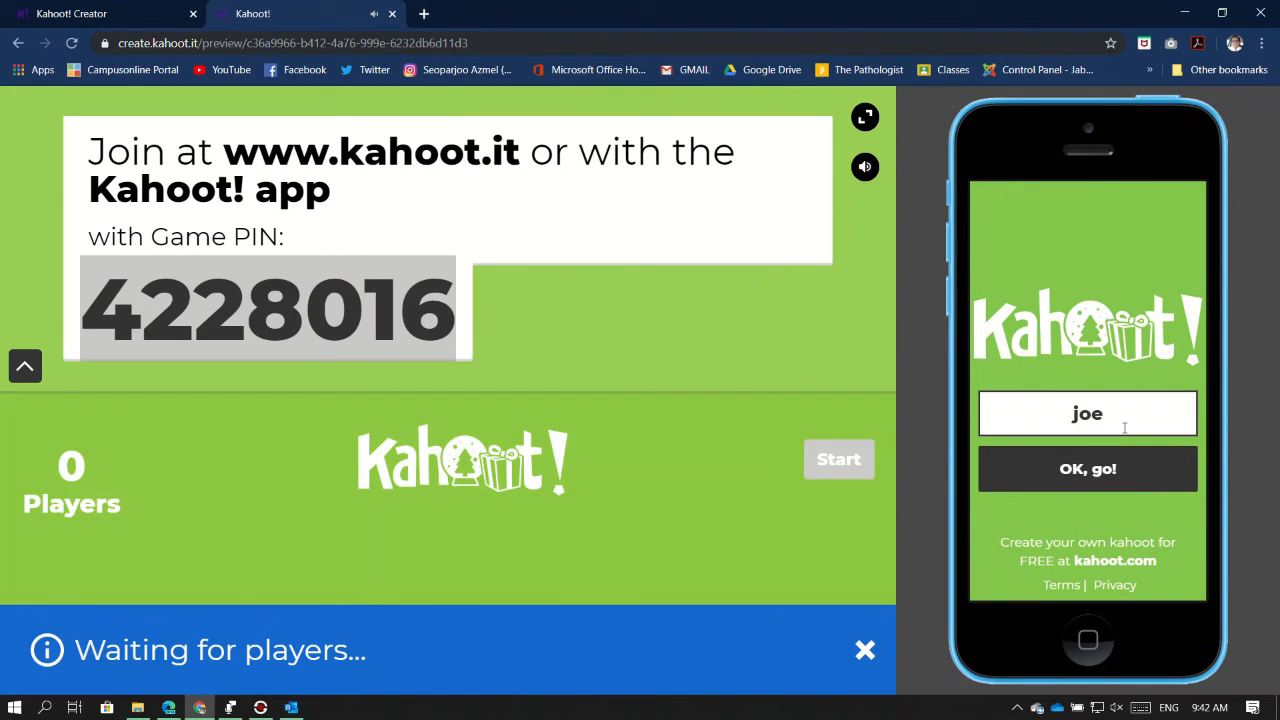
click(1099, 480)
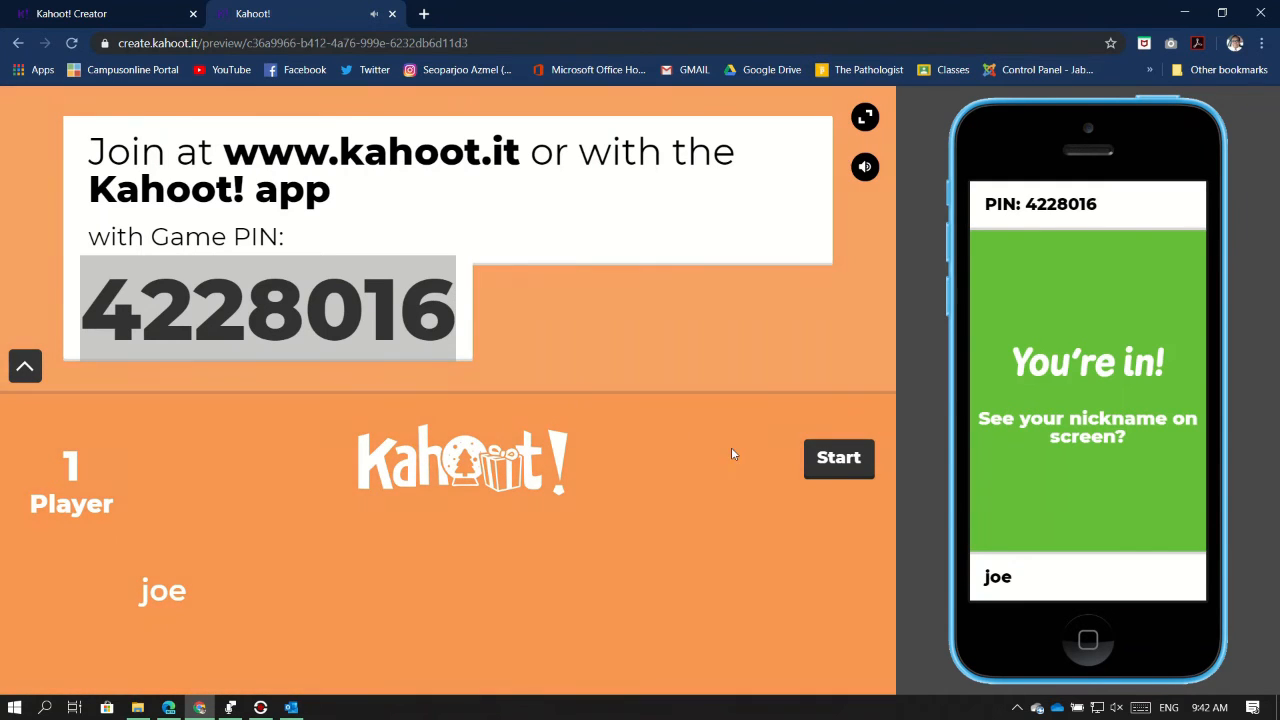
click(697, 347)
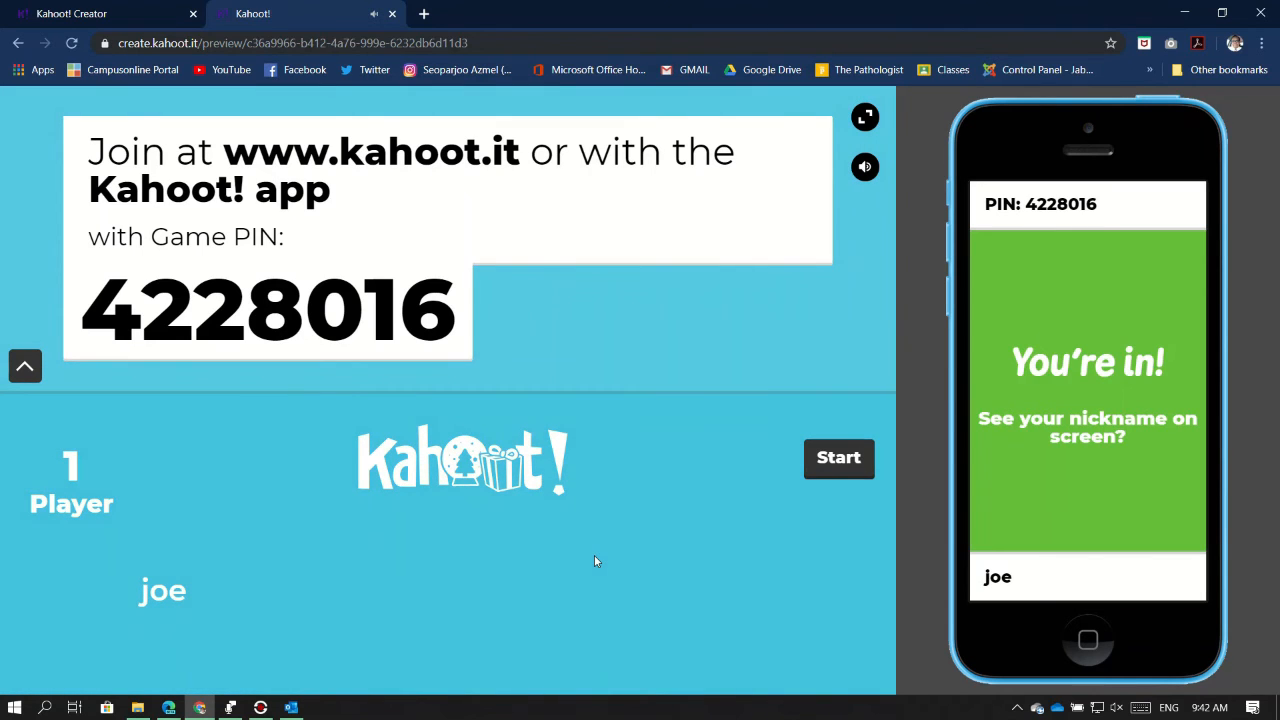
Start the game, answer question 1 with Keratin Pearl, and show the scoreboard
click(848, 460)
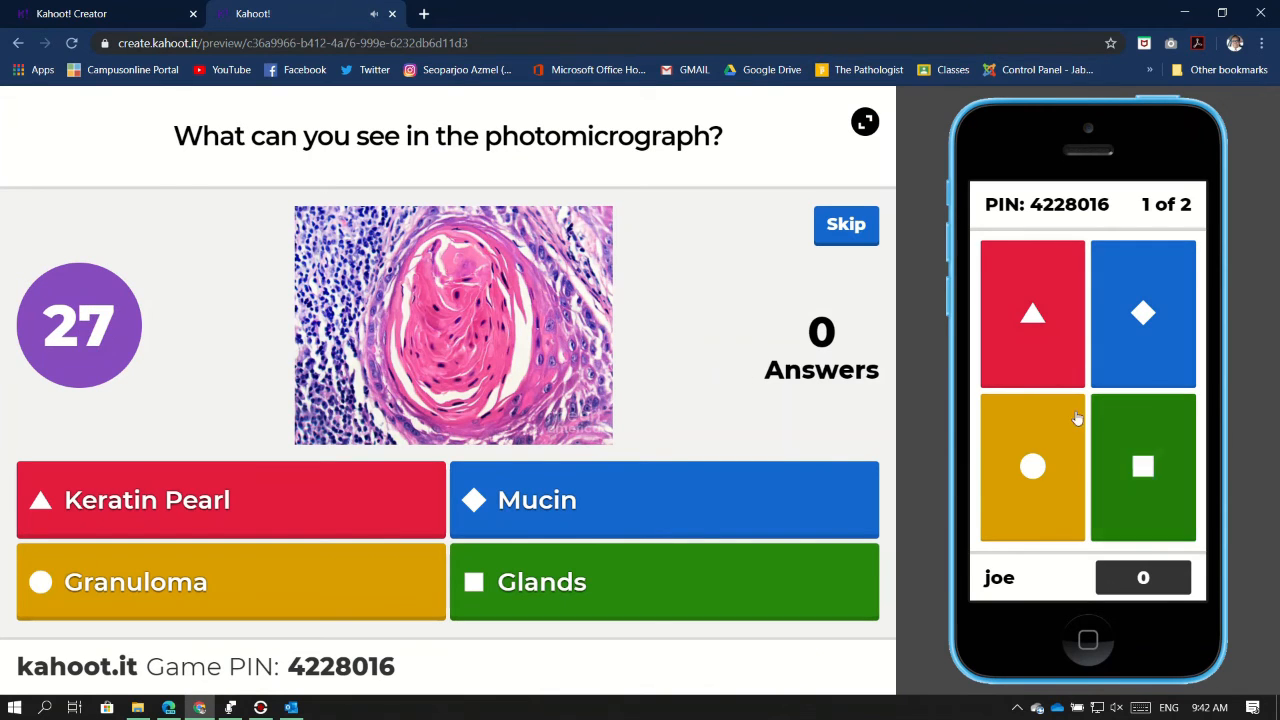
click(1063, 355)
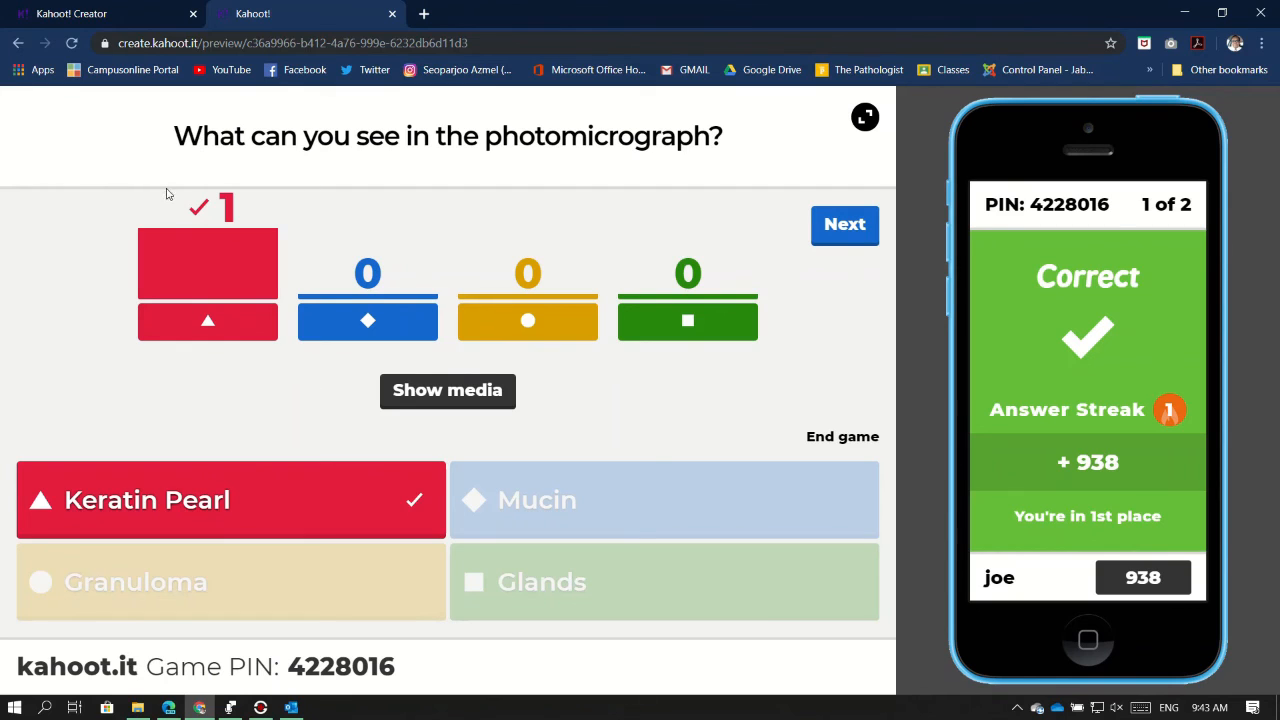
click(836, 239)
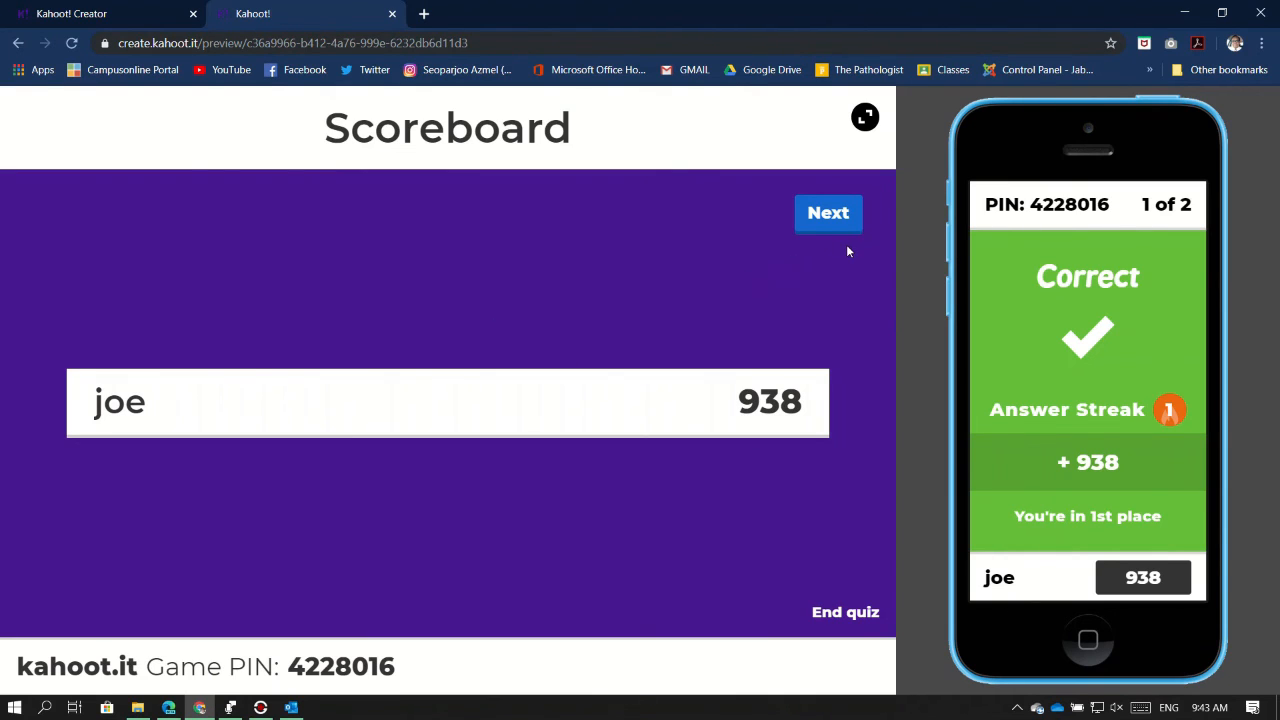
Answer question 2 with Aschoff body and advance to the final podium
click(830, 212)
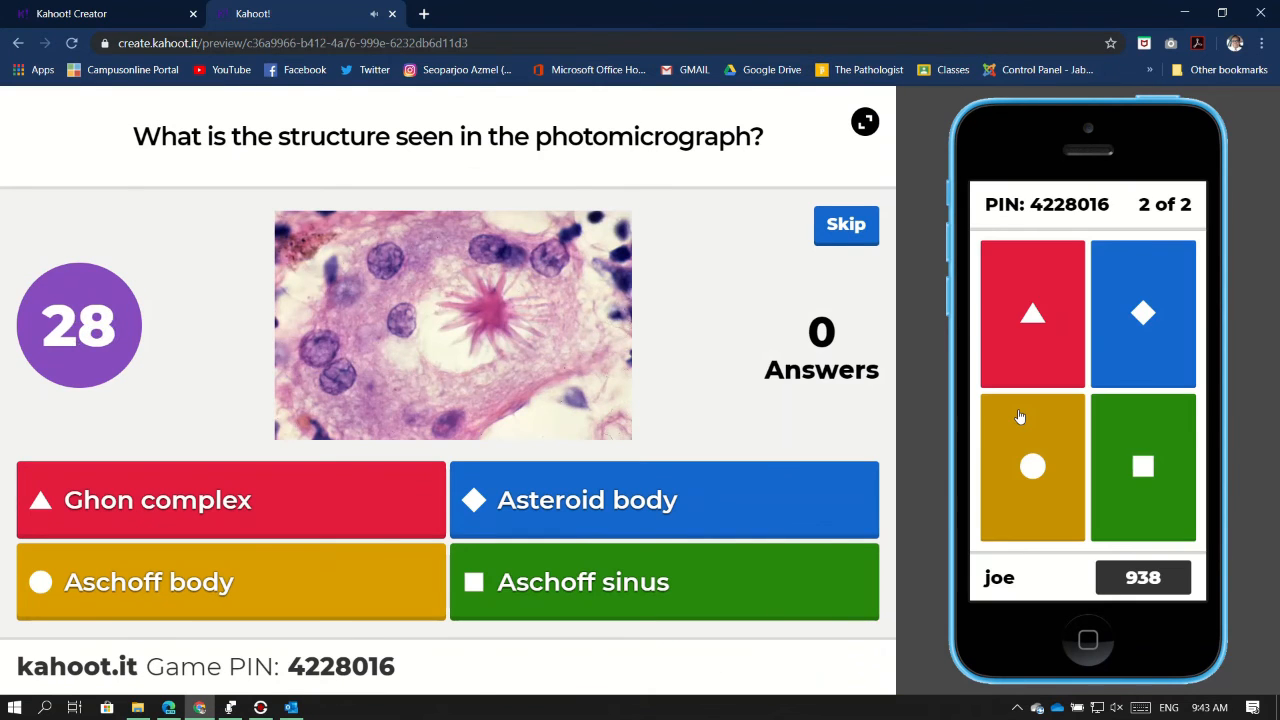
click(1066, 452)
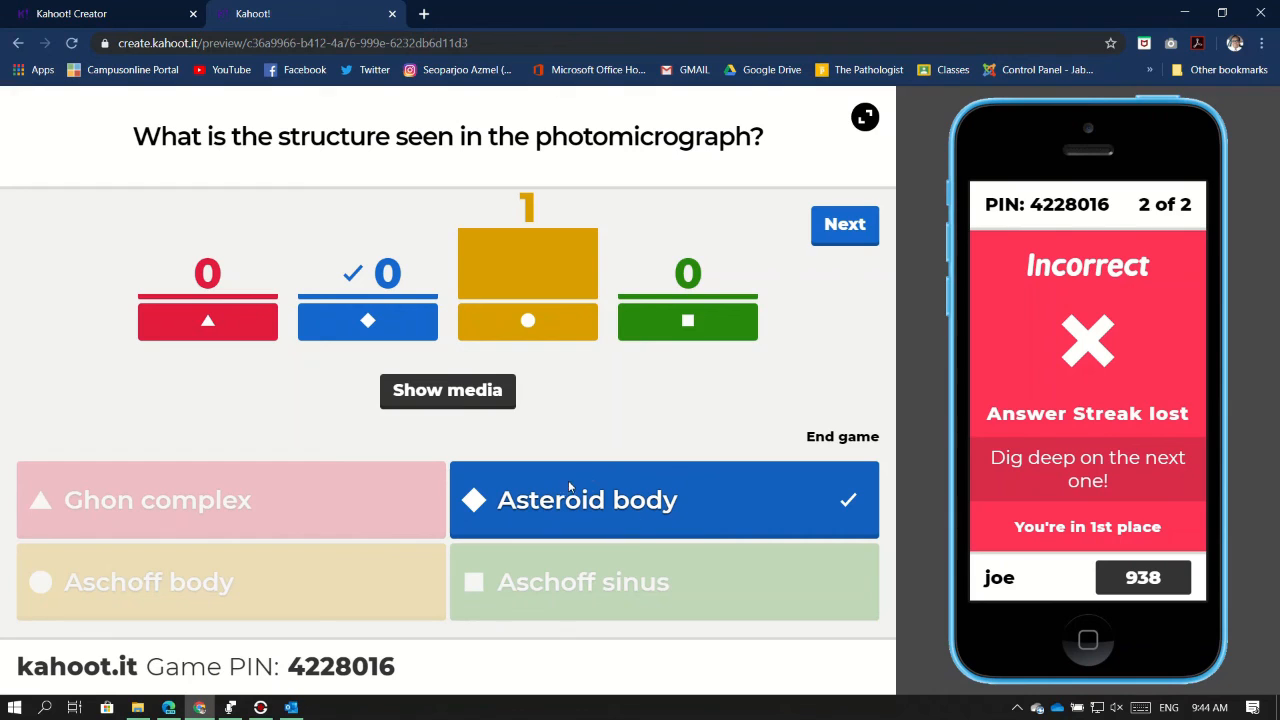
click(846, 226)
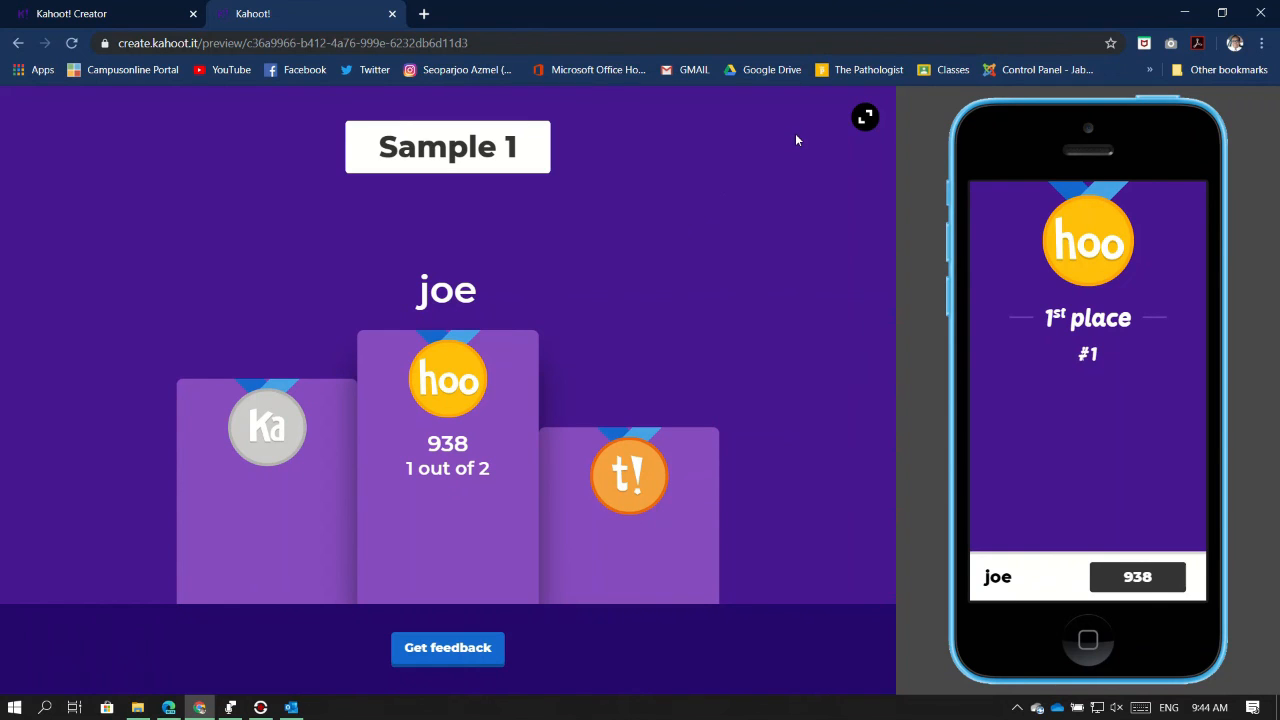
Return to the Sample 1 creator and dismiss the 'Yay! The kahoot is ready' dialog with Done
click(97, 10)
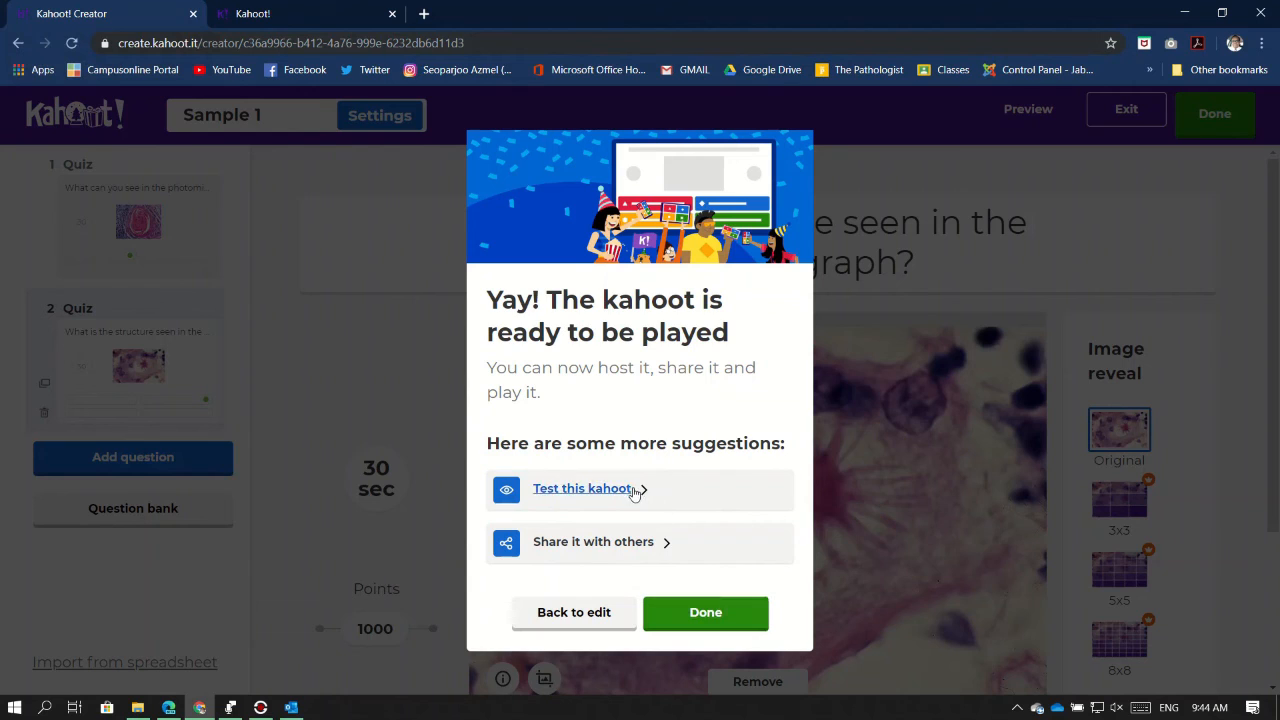
click(716, 618)
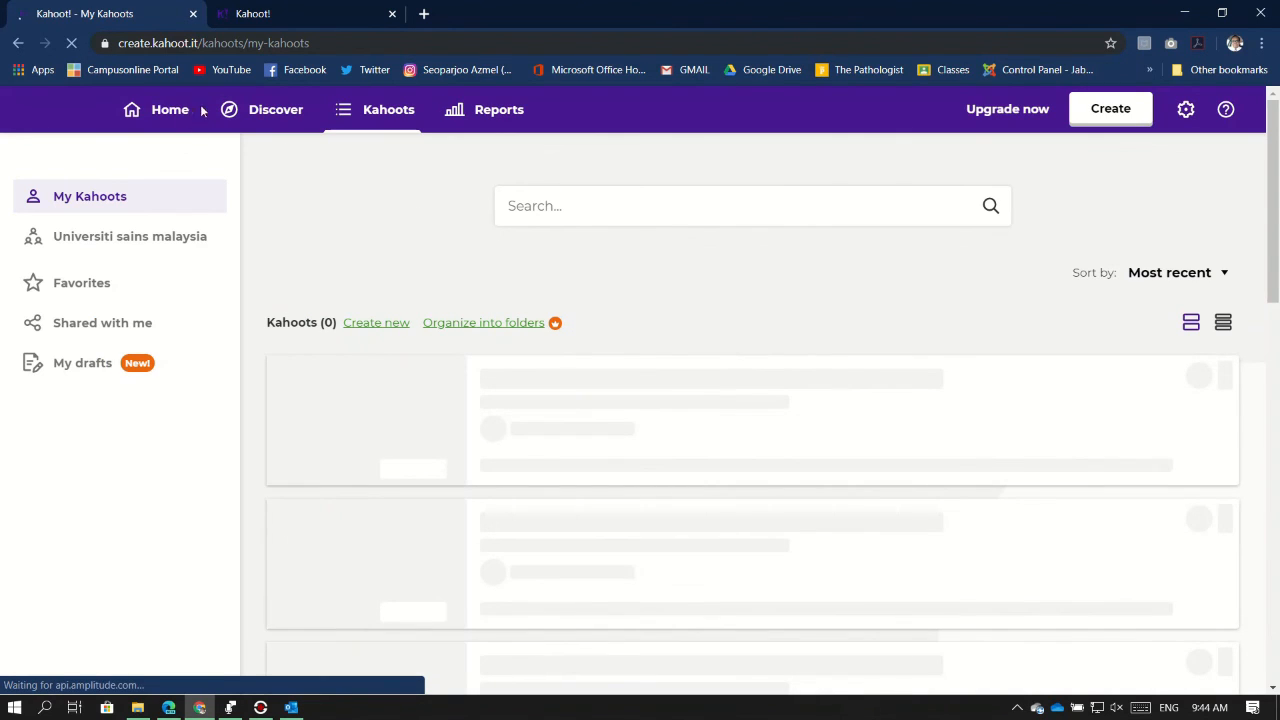
Refresh the Kahoots list, then return Home to see Sample 1 with 2 Q and 1 play
click(376, 122)
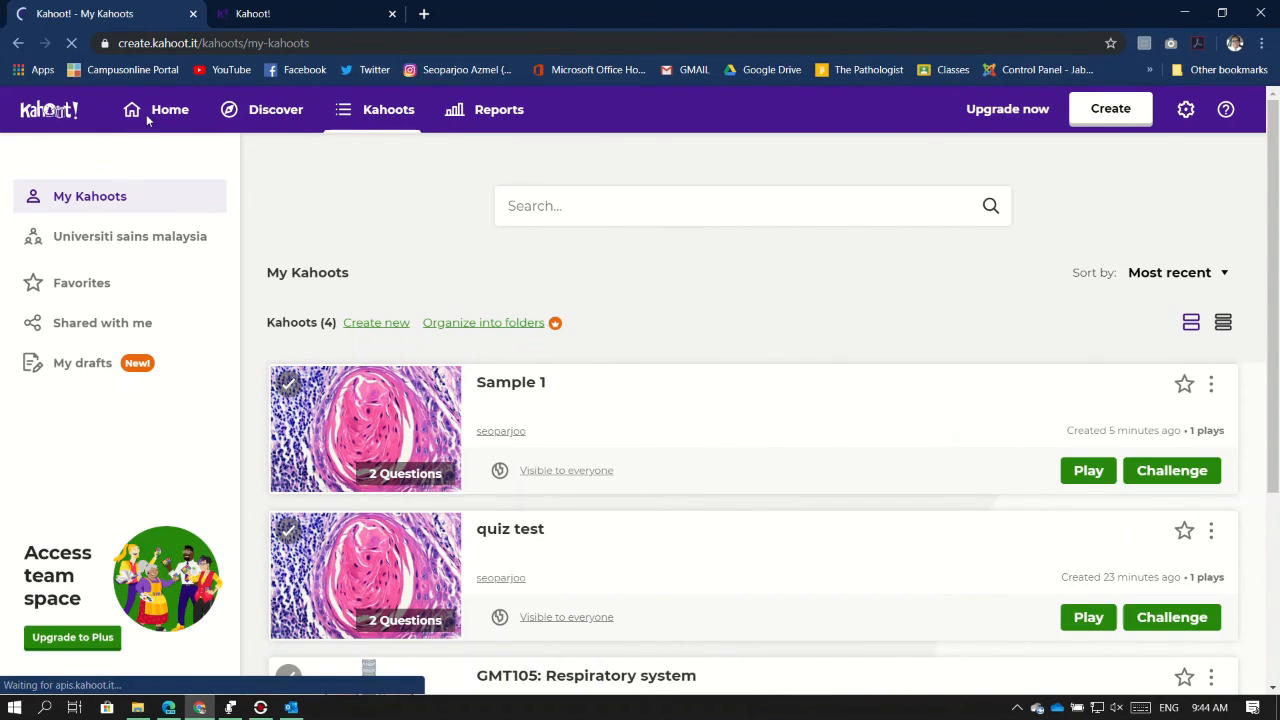
click(148, 122)
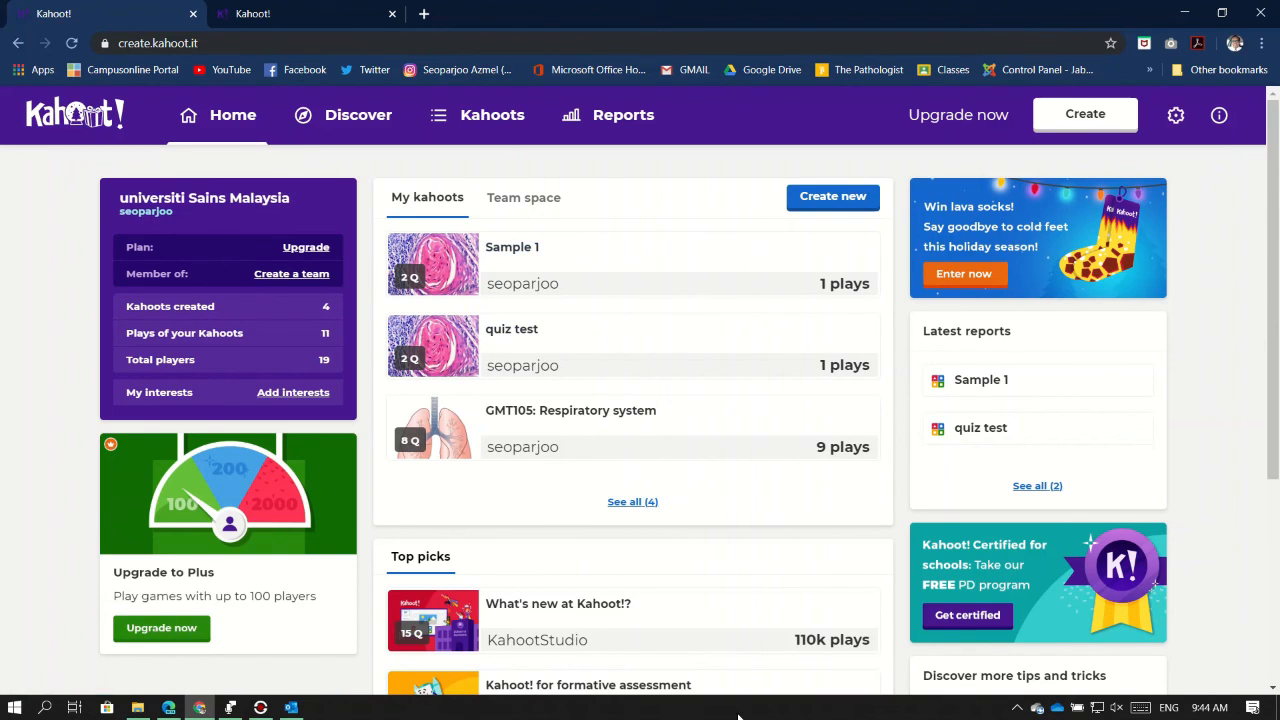
click(260, 707)
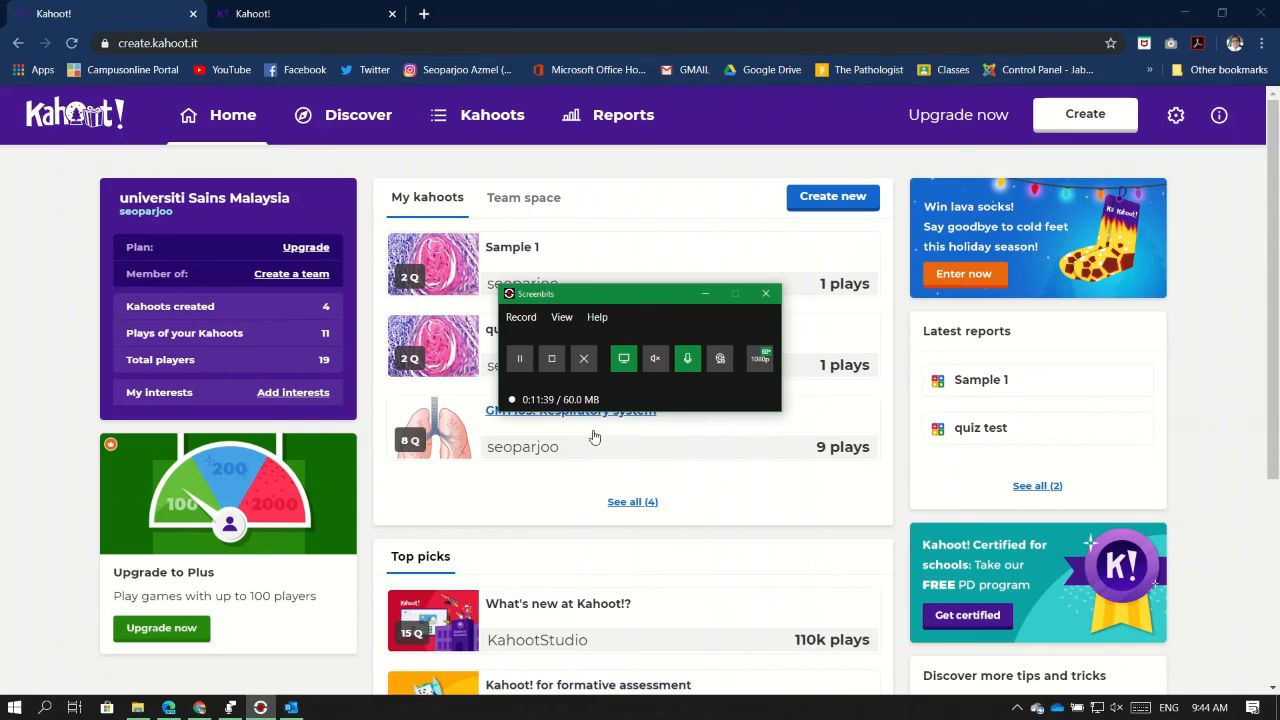
click(551, 359)
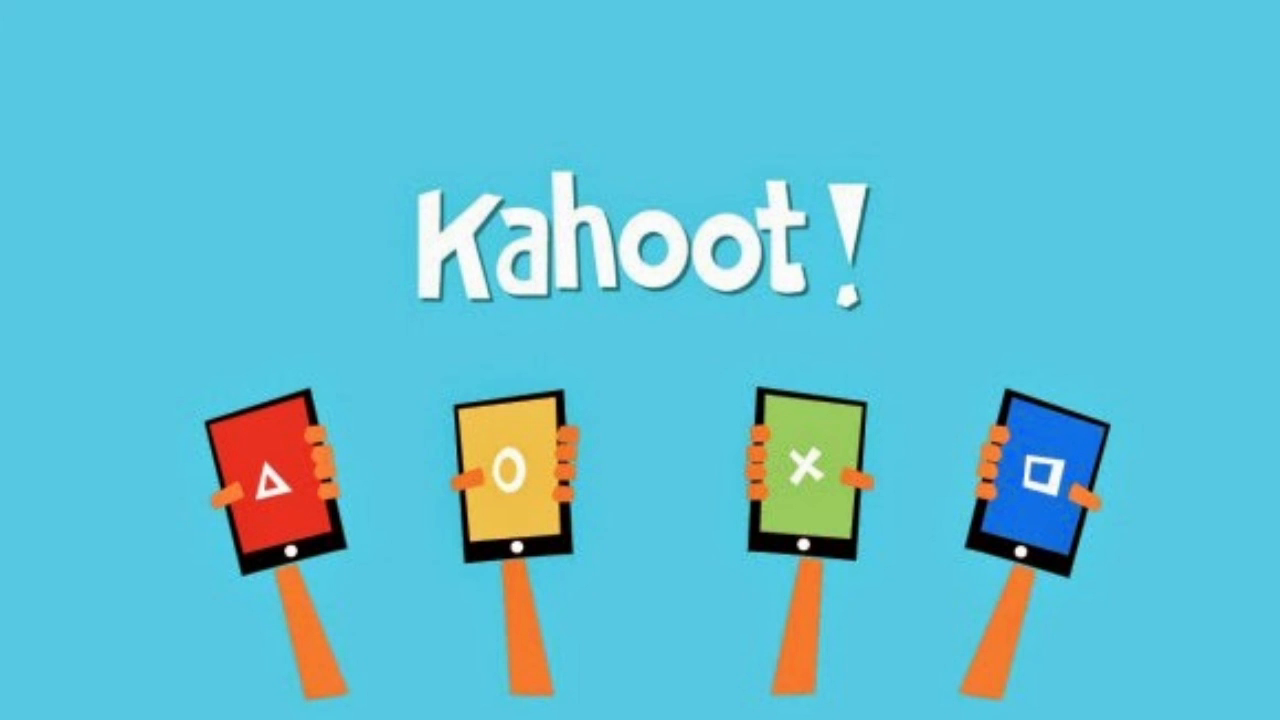